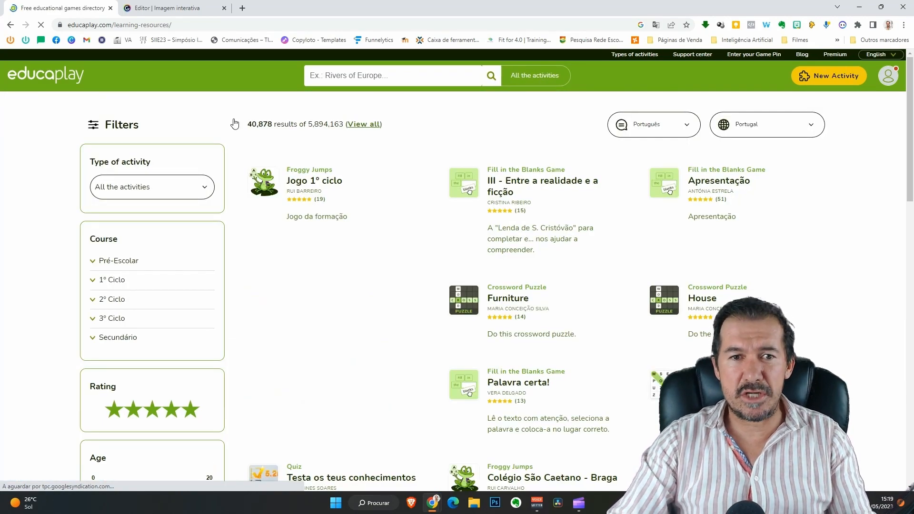
Filter activities to Froggy Jumps games for 1º Ciclo: 1º ano and open 'Subtração até 10'.
click(152, 190)
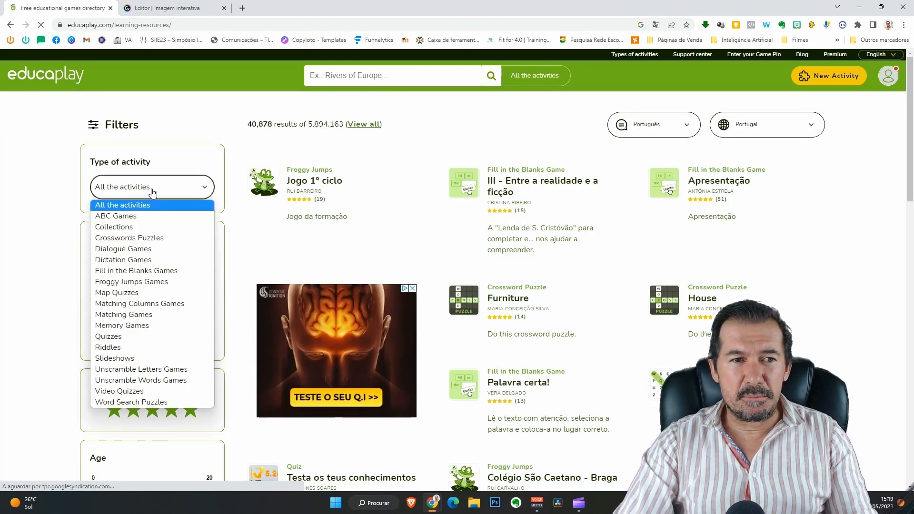
click(151, 283)
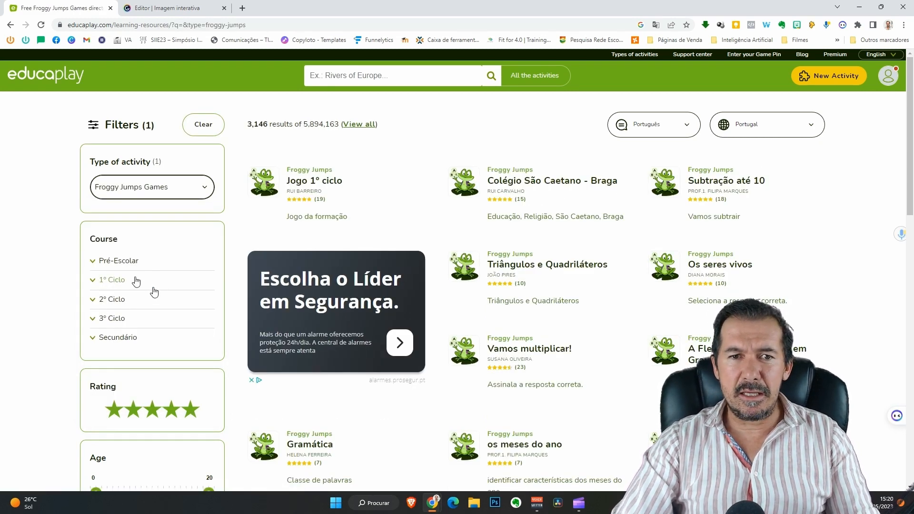
click(112, 284)
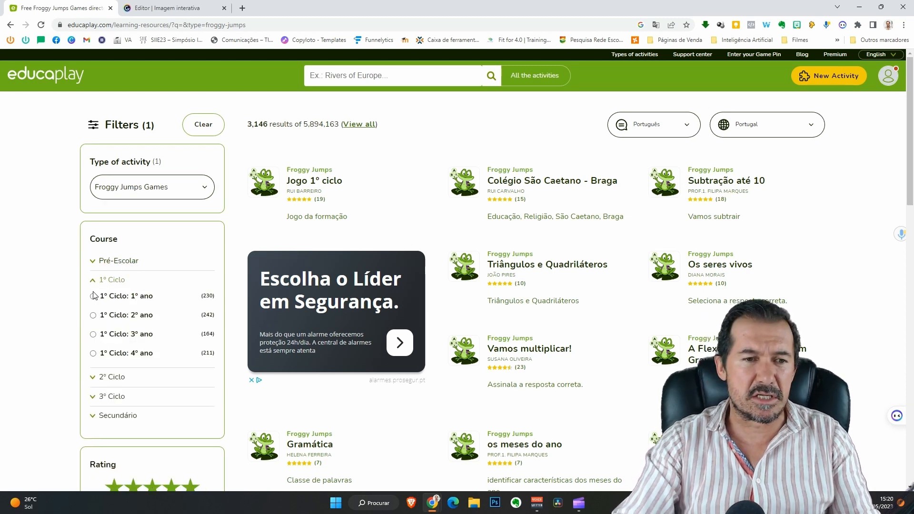
click(107, 319)
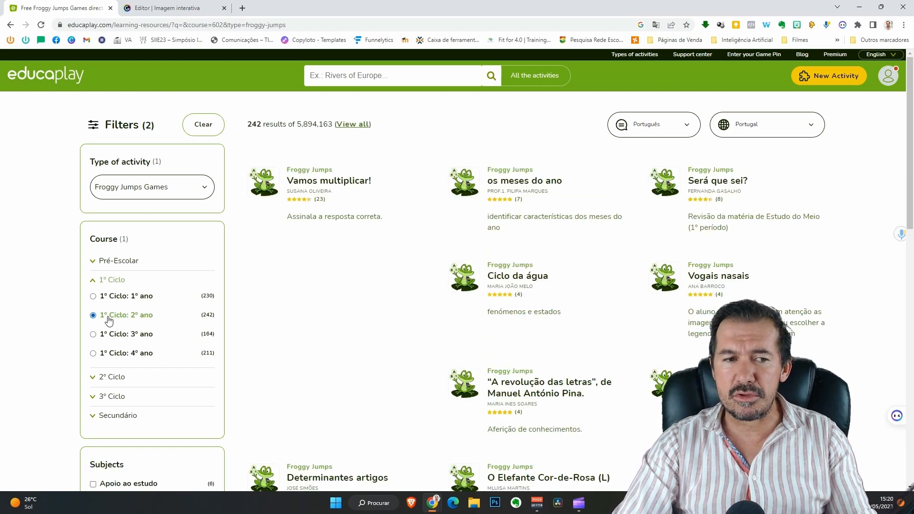
click(113, 299)
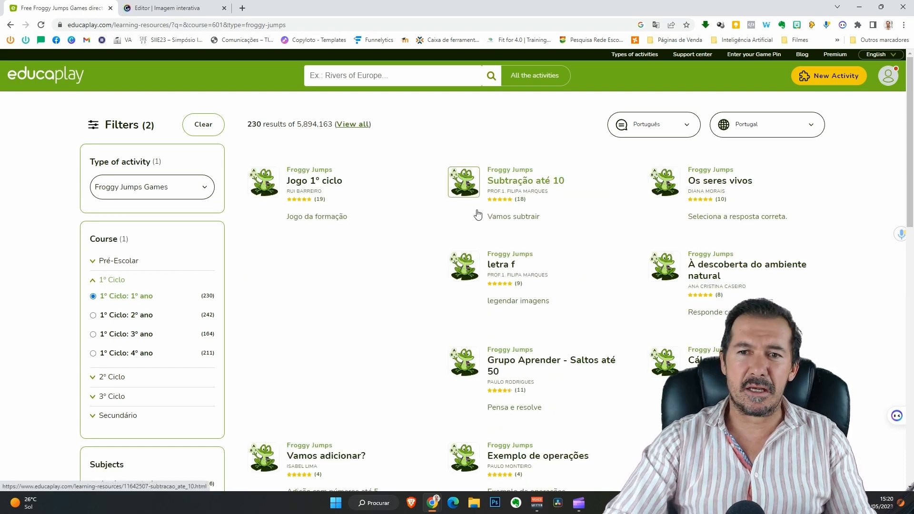
click(534, 183)
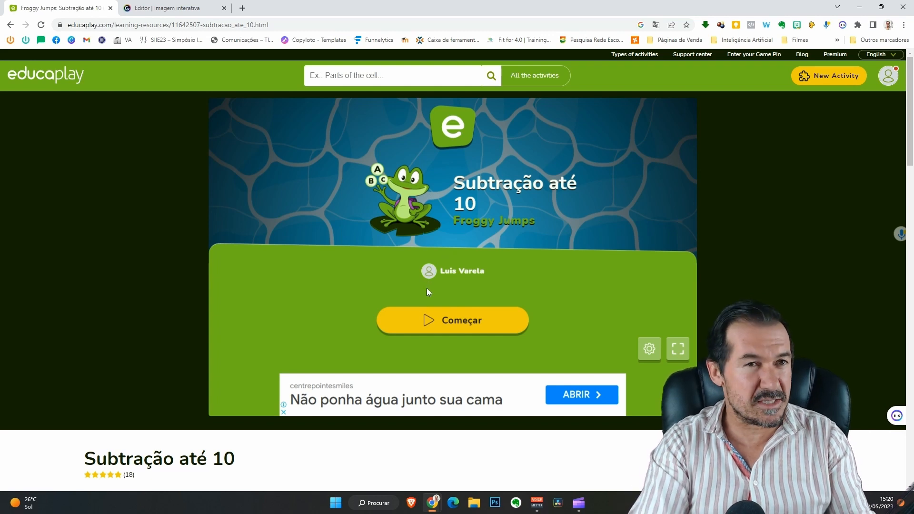
Start the Subtração até 10 game and answer 7 - 5 and 9 - 6 on the lily pads.
click(444, 327)
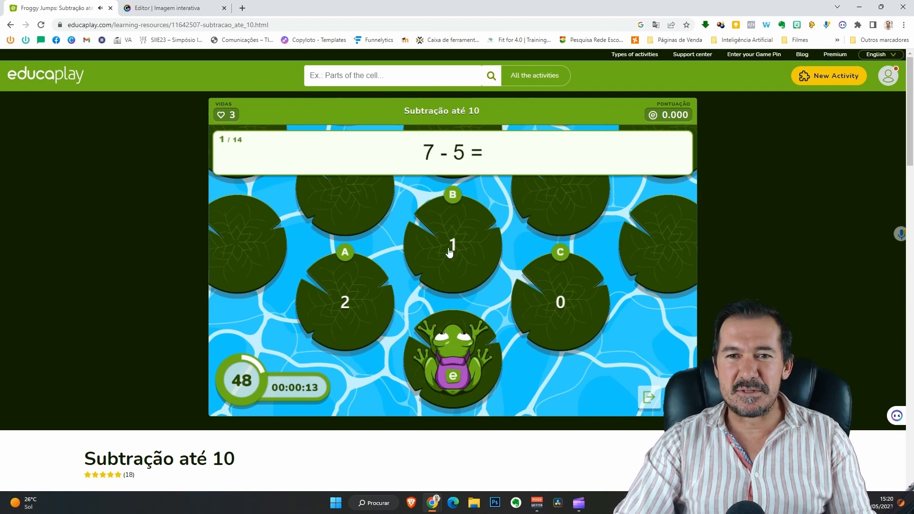
click(365, 312)
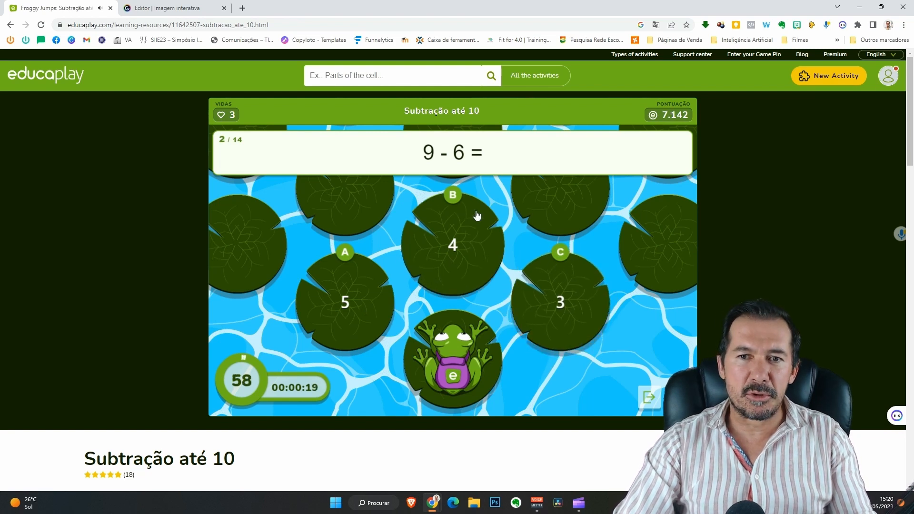
click(470, 264)
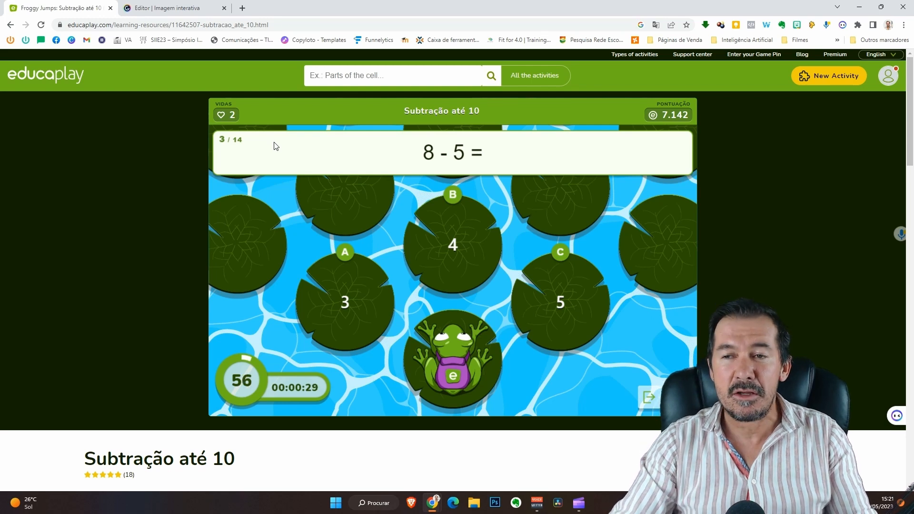
scroll(276, 201, down, 1)
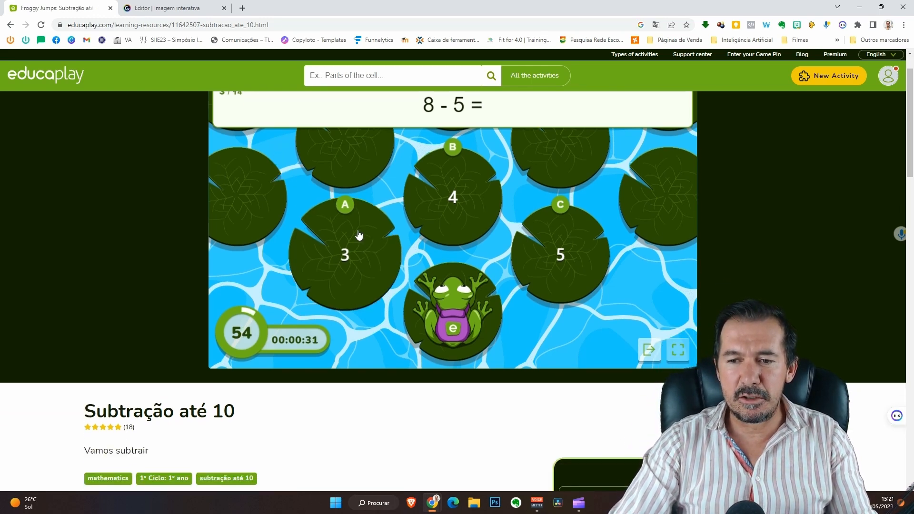
scroll(693, 336, down, 6)
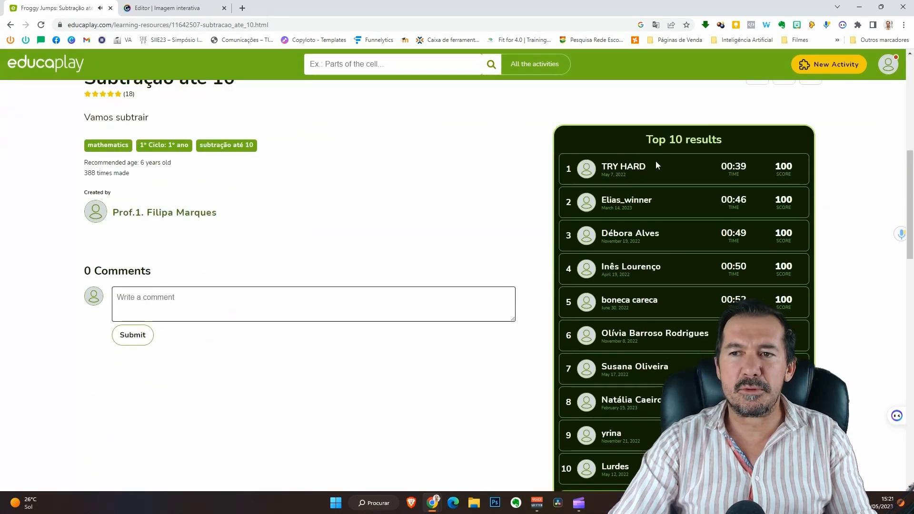
scroll(425, 230, up, 8)
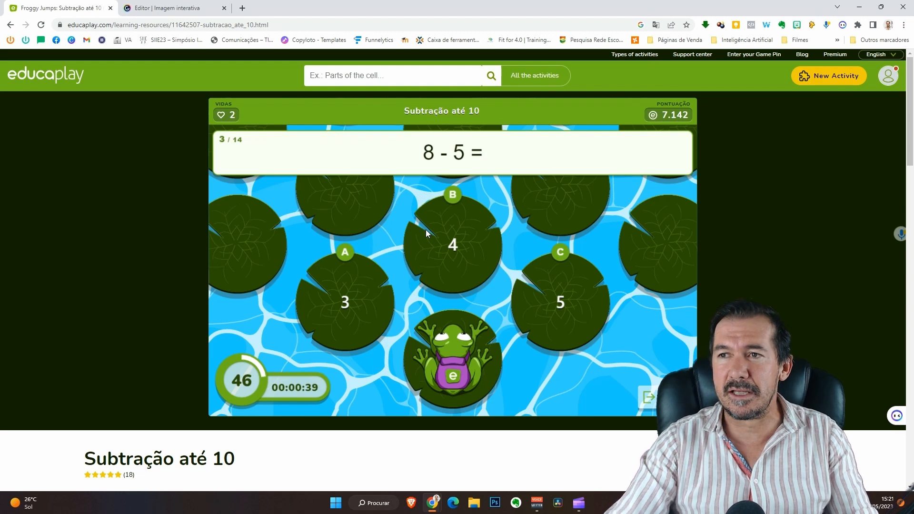
click(827, 77)
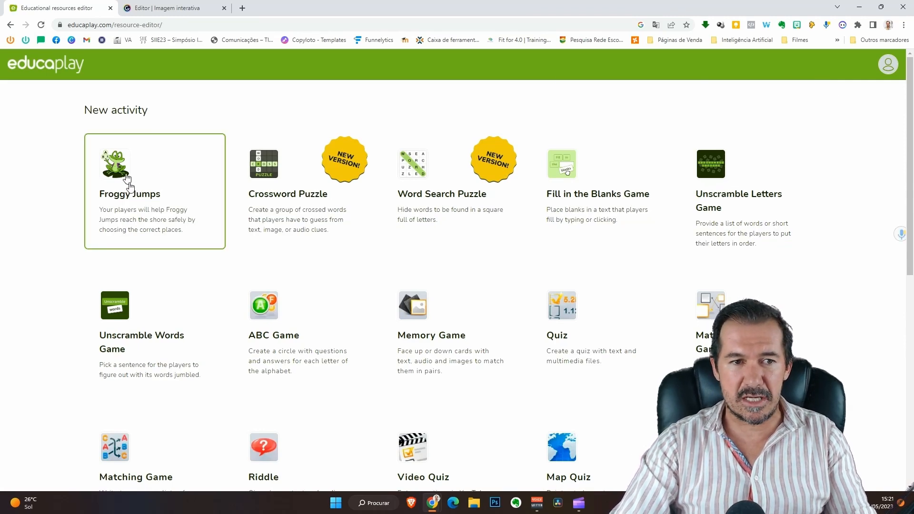
Choose Froggy Jumps as the new activity type.
scroll(332, 226, down, 3)
scroll(330, 233, up, 3)
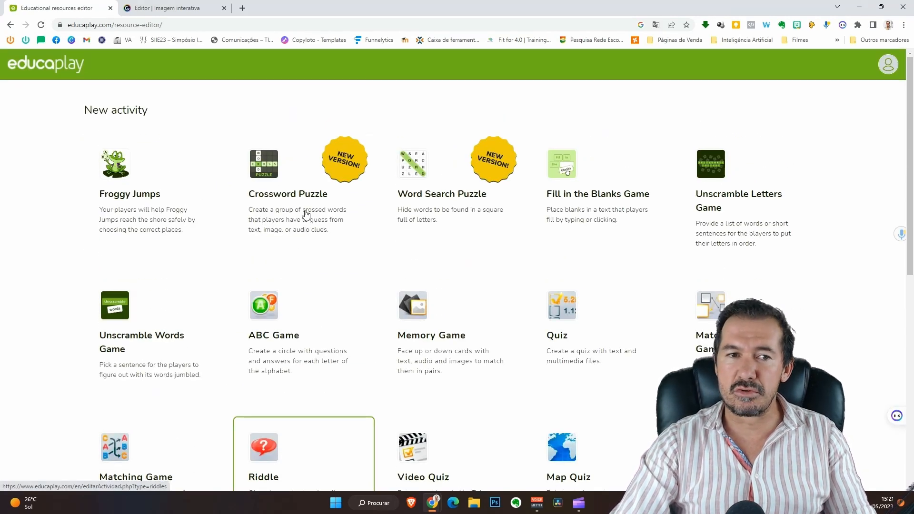
click(145, 187)
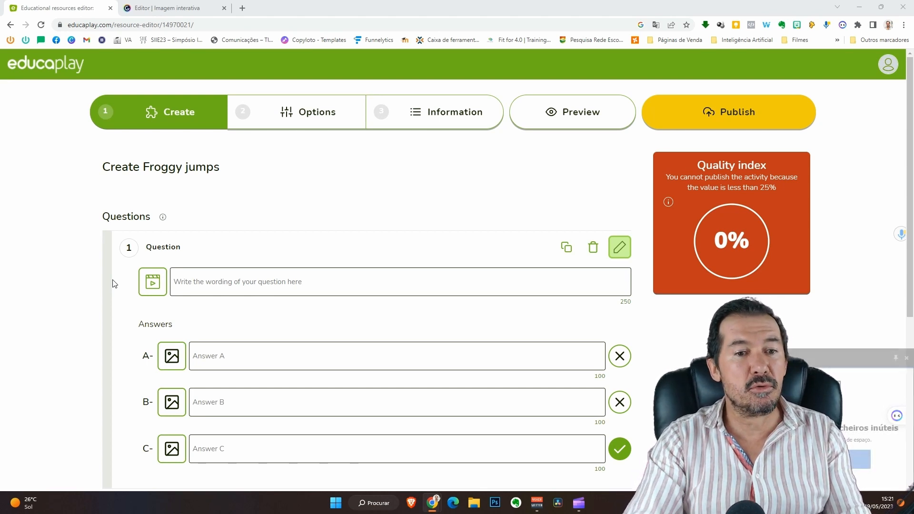
Word question 1 as 'Qual a capital de Portugal?' and bring up its multimedia options.
click(242, 403)
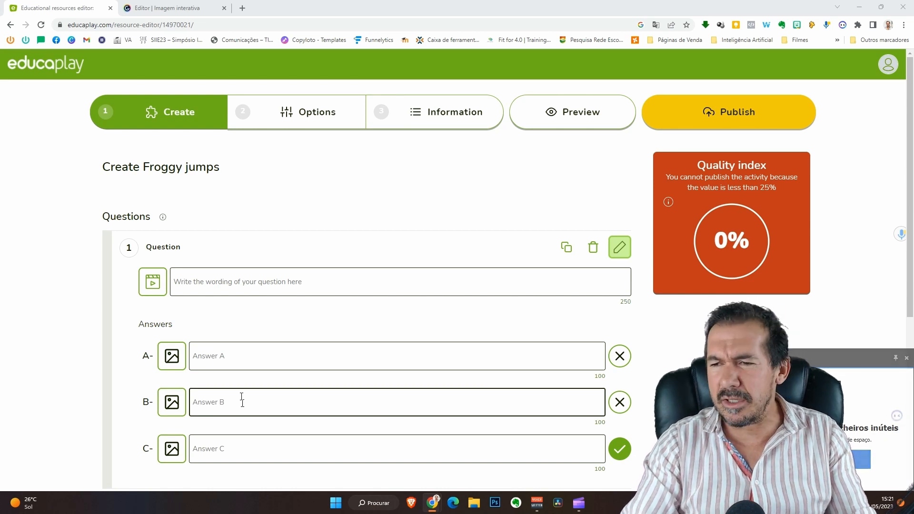
click(906, 358)
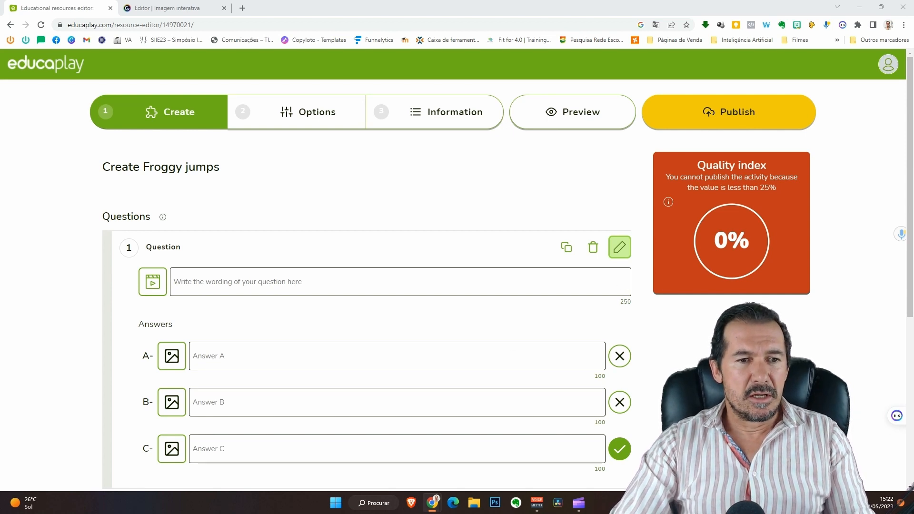
click(277, 285)
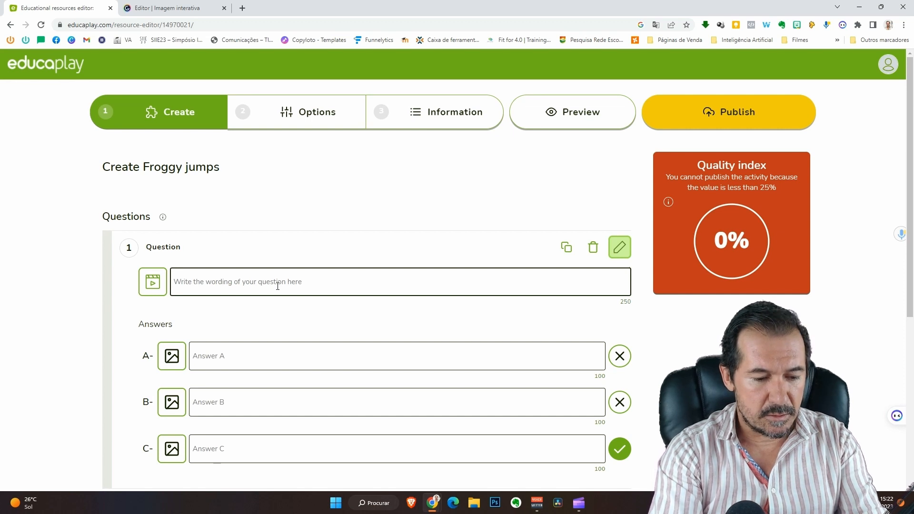
text(Qual a capi)
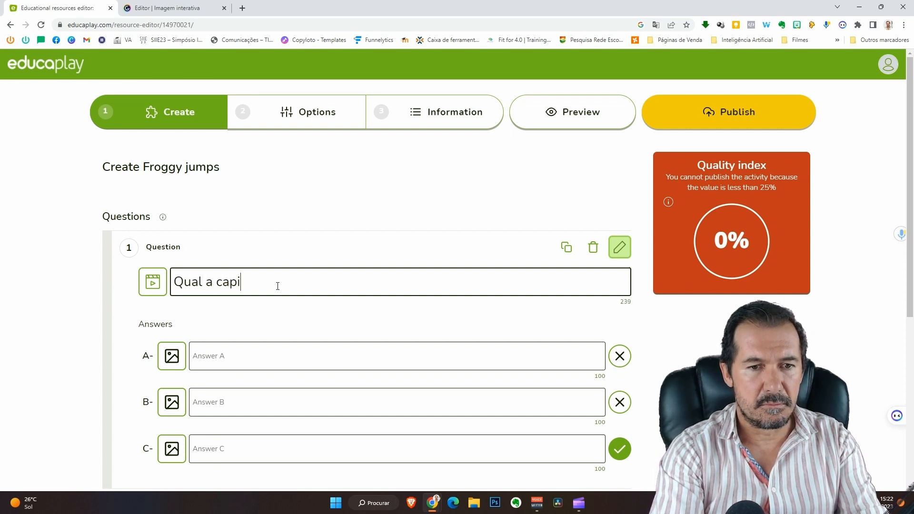
text(tal de Pr)
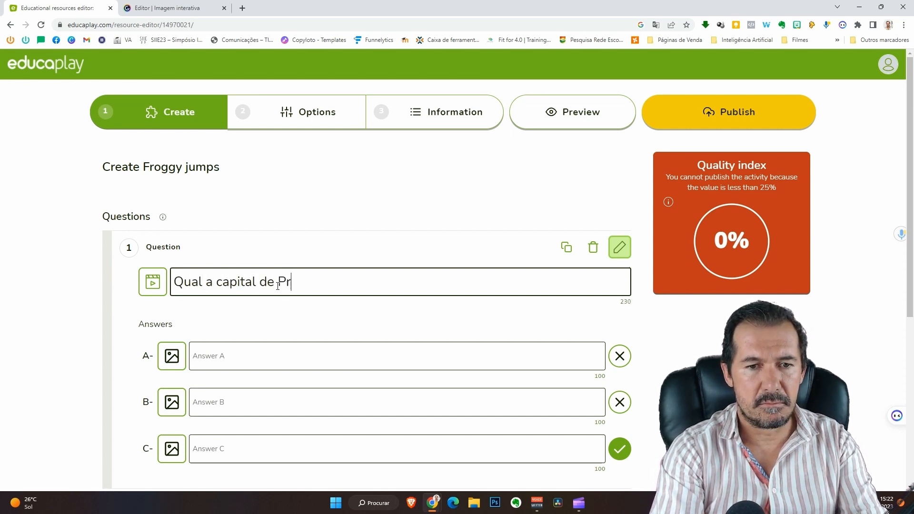
key(BackSpace)
text(ortugal)
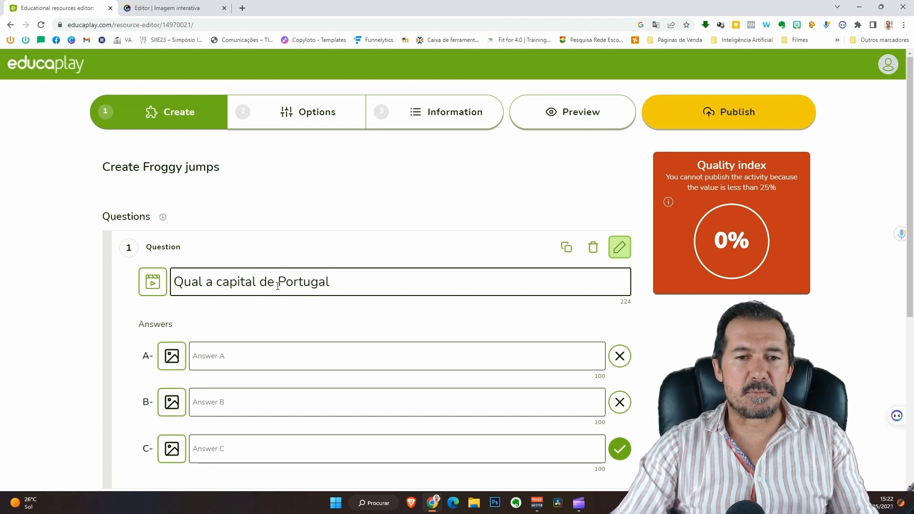
text(?)
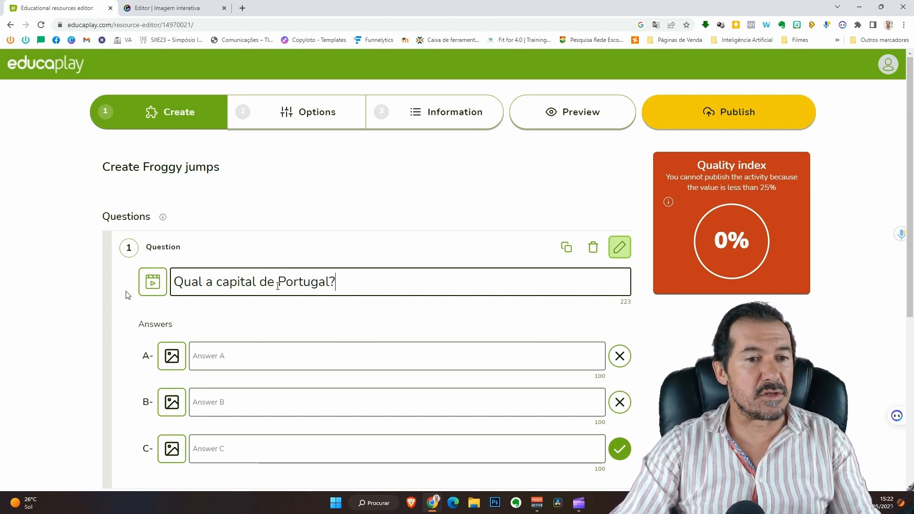
click(153, 286)
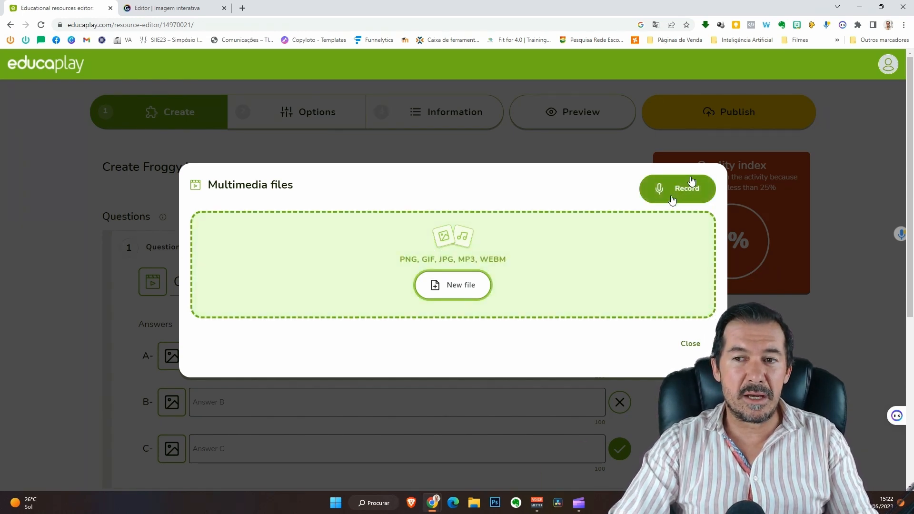
Record a spoken voice clip, allowing microphone access, and attach it to question 1.
click(669, 193)
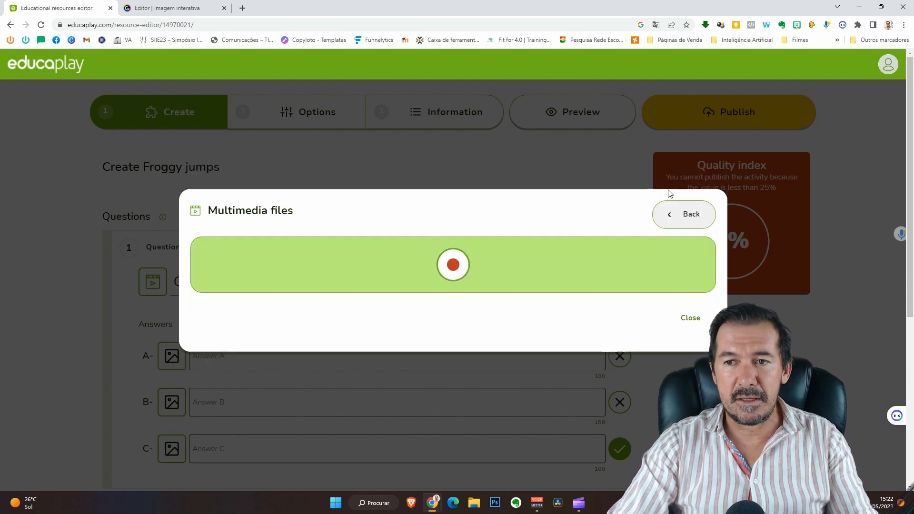
click(452, 266)
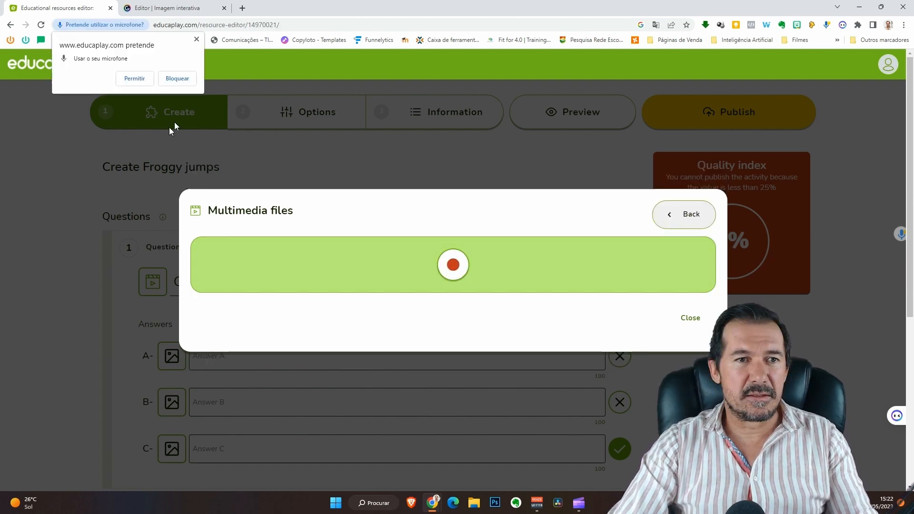
click(136, 80)
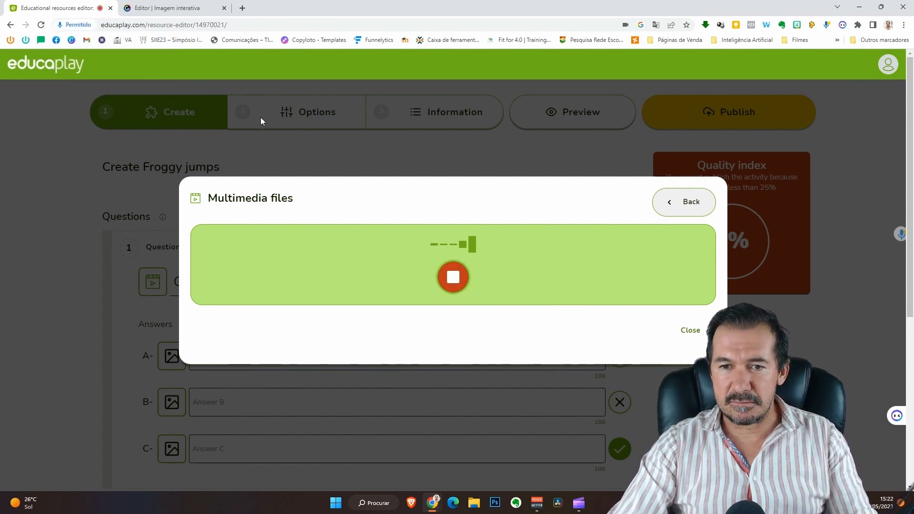
click(394, 244)
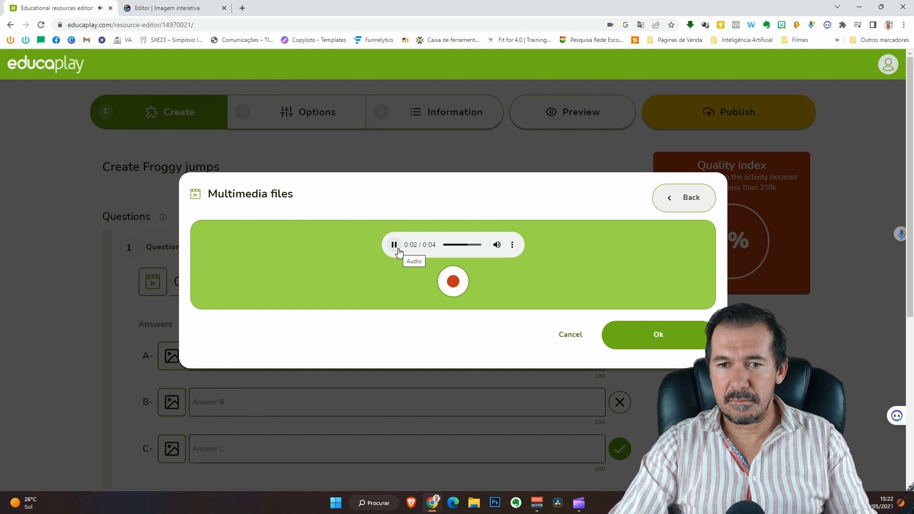
click(631, 339)
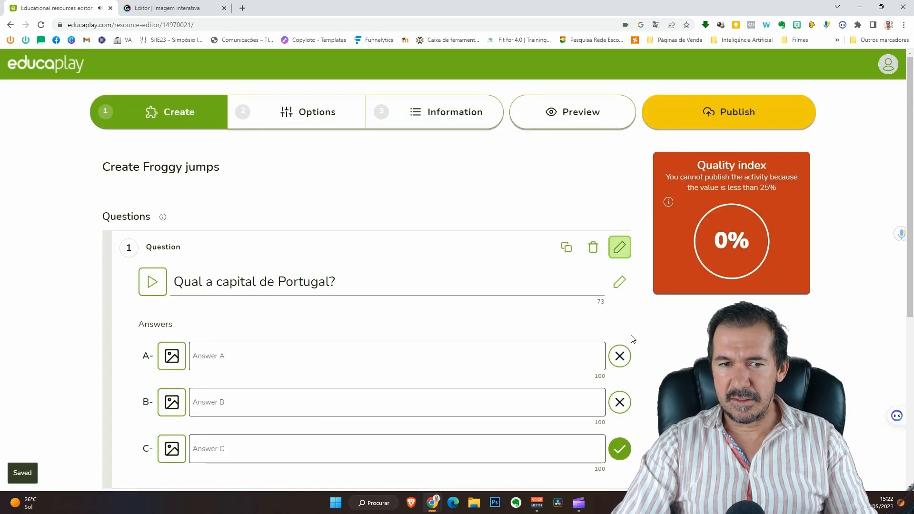
click(279, 282)
Fill in answers Lisboa, Porto and Faro and mark Lisboa as correct.
triple_click(303, 286)
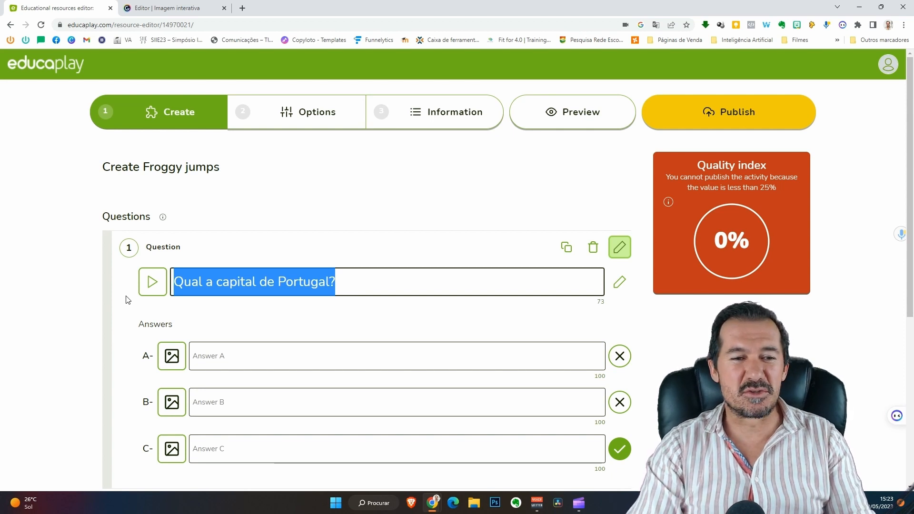
click(237, 358)
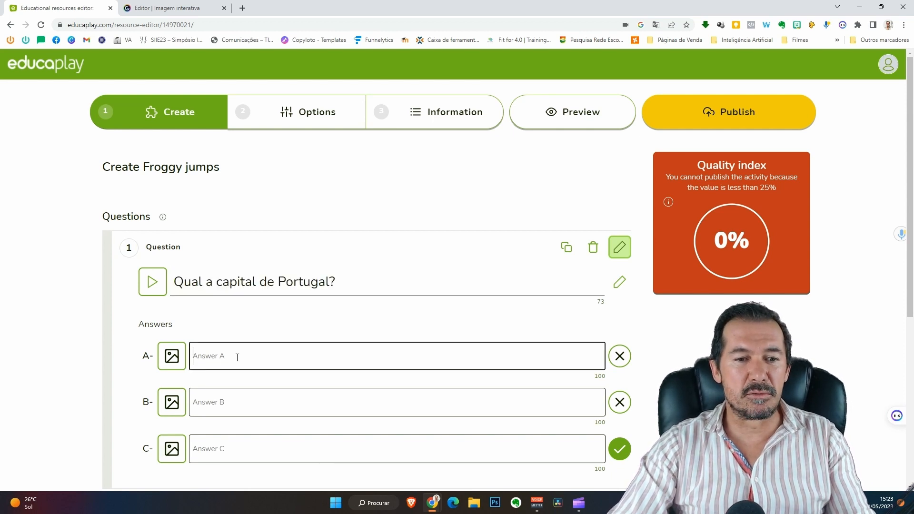
text(Lisboa)
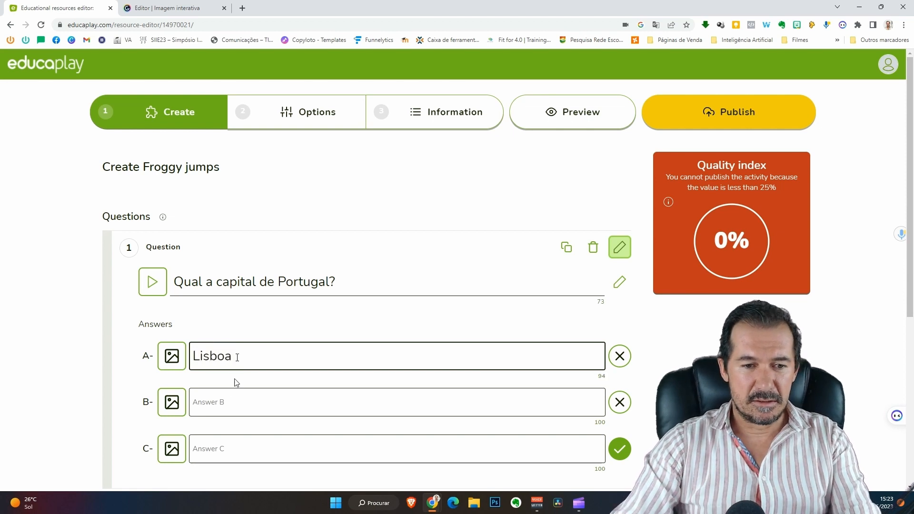
click(232, 400)
text(Porto)
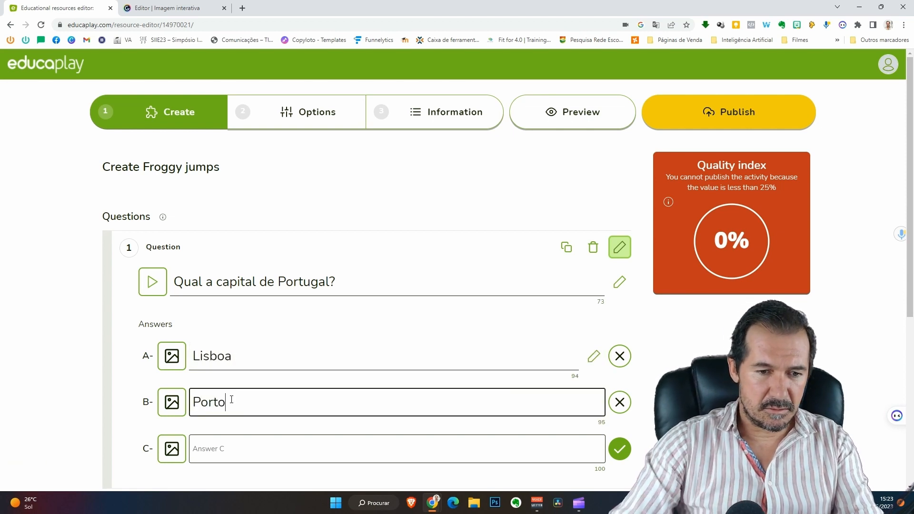
click(222, 452)
text(Faro)
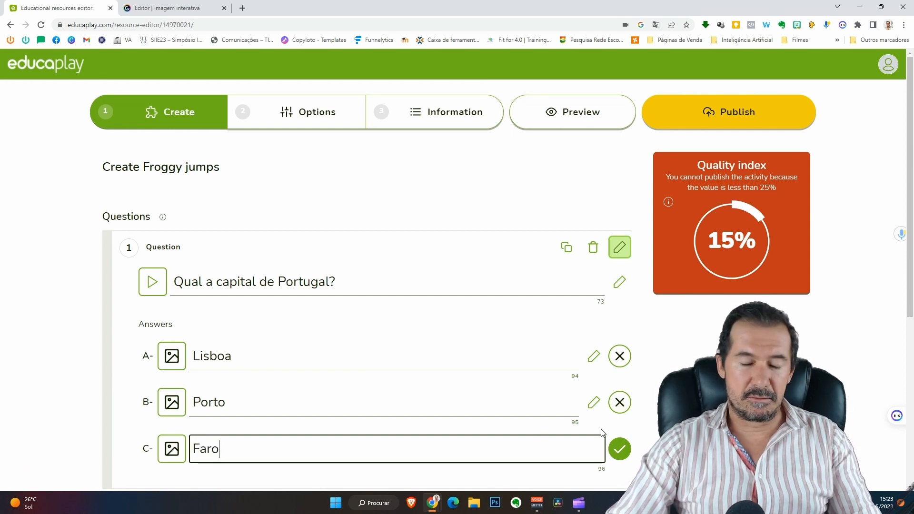
click(621, 361)
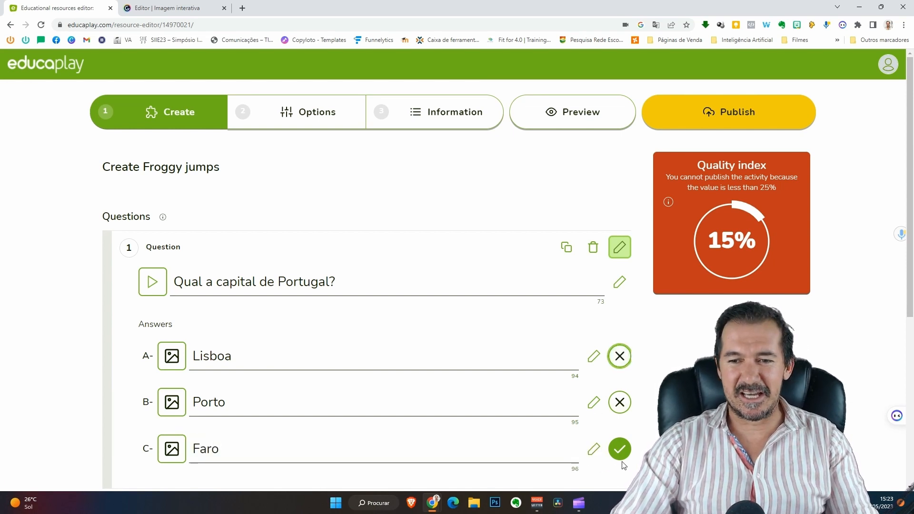
click(624, 367)
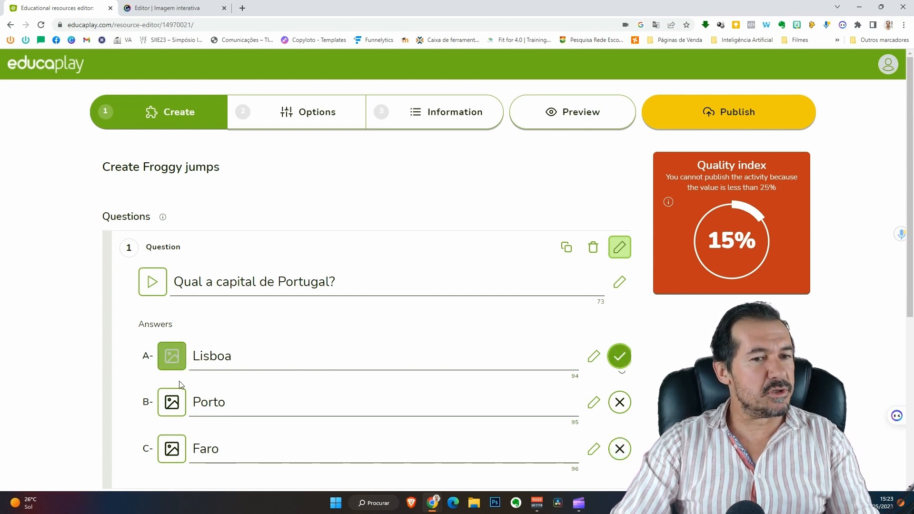
Add a blank second question to the quiz.
scroll(170, 418, down, 3)
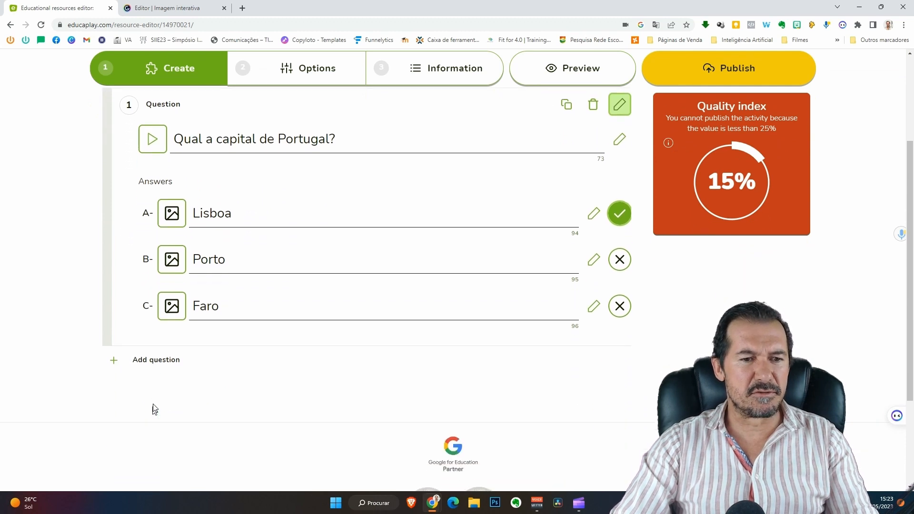
click(275, 266)
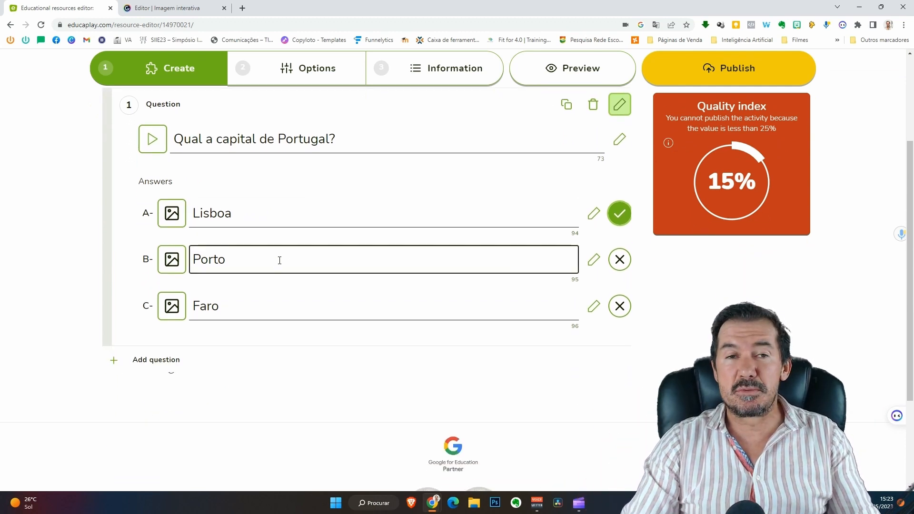
click(143, 360)
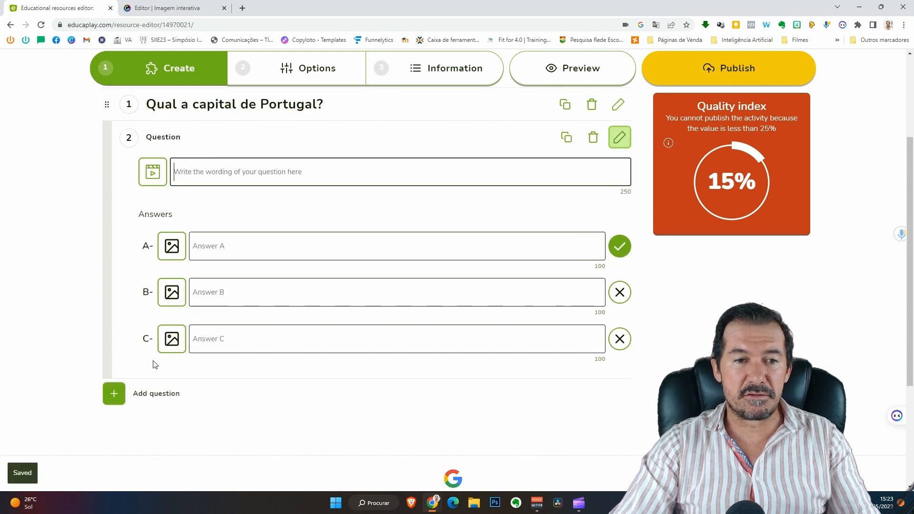
Type 'Qual a bandeira de Portugal' as question 2's wording, fixing the typo.
click(227, 172)
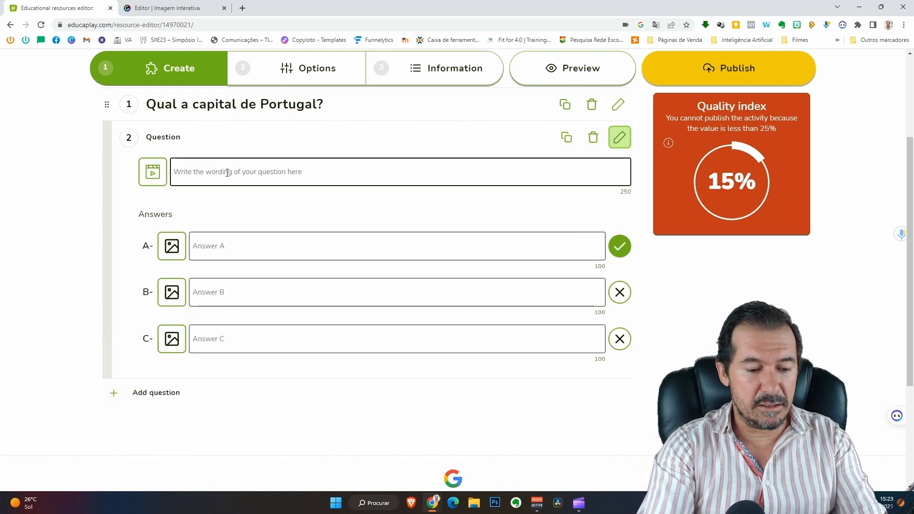
text(Qual a)
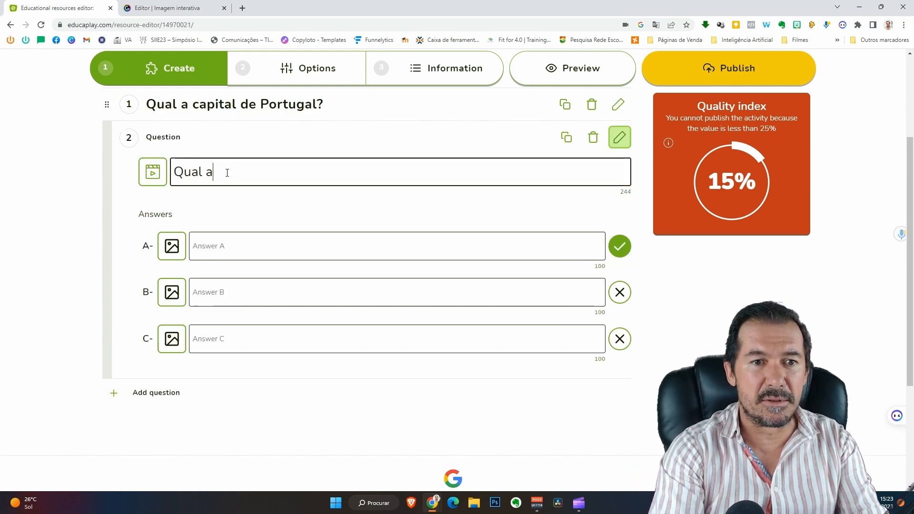
text( bandeira de)
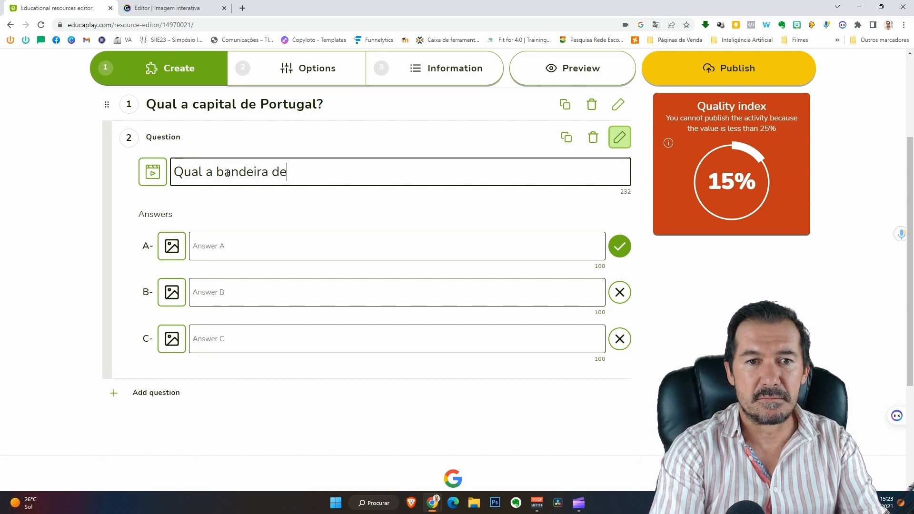
text( Portu)
key(BackSpace)
text(tuga)
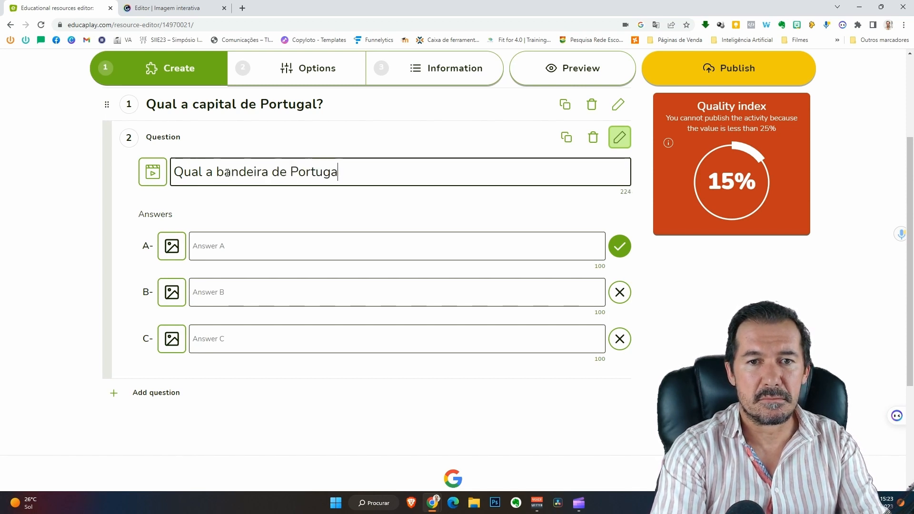
click(225, 245)
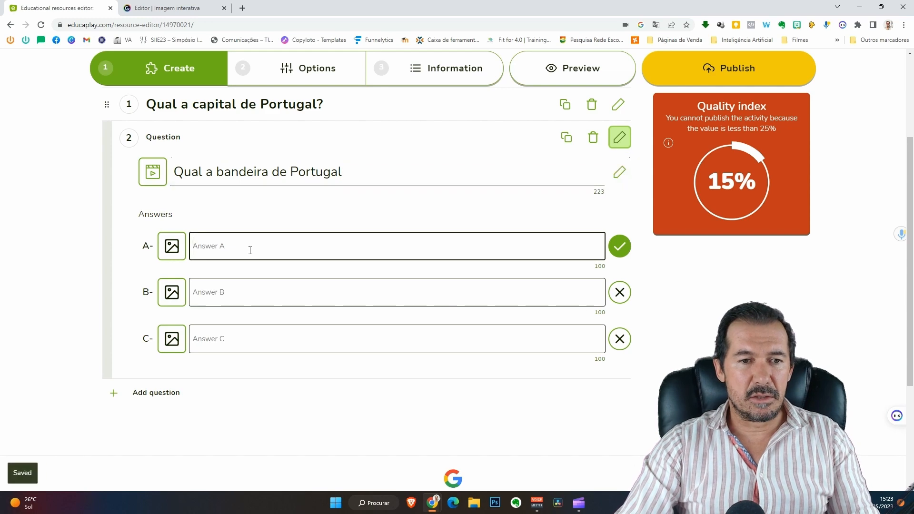
Attach the Spain flag image to answer A and the France flag to answer B.
click(171, 246)
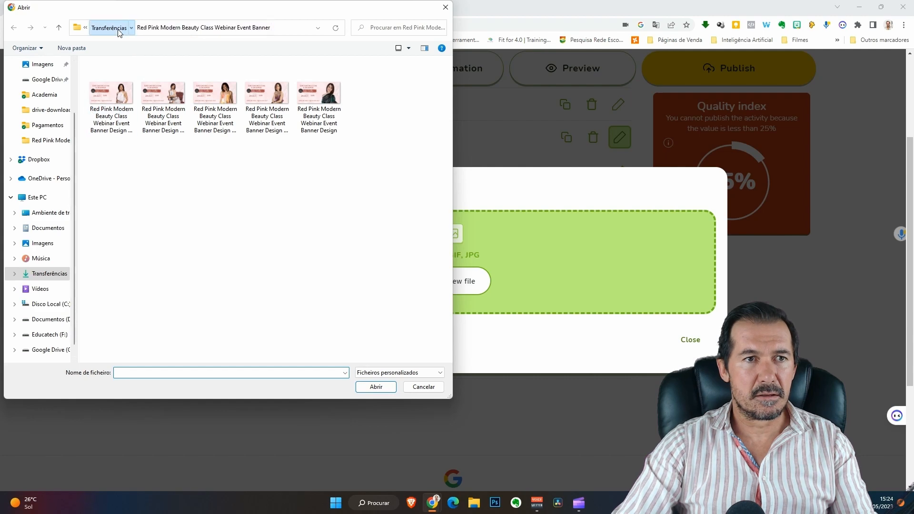
click(108, 27)
double_click(369, 114)
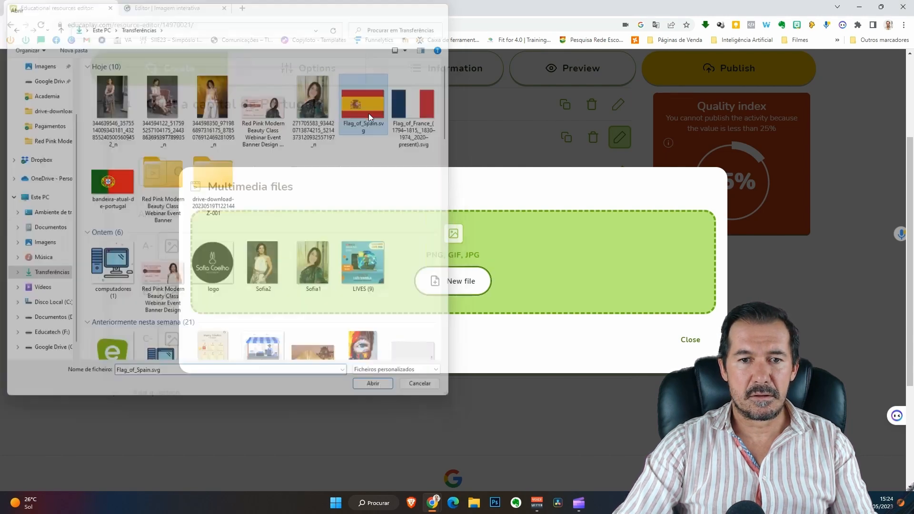
click(628, 376)
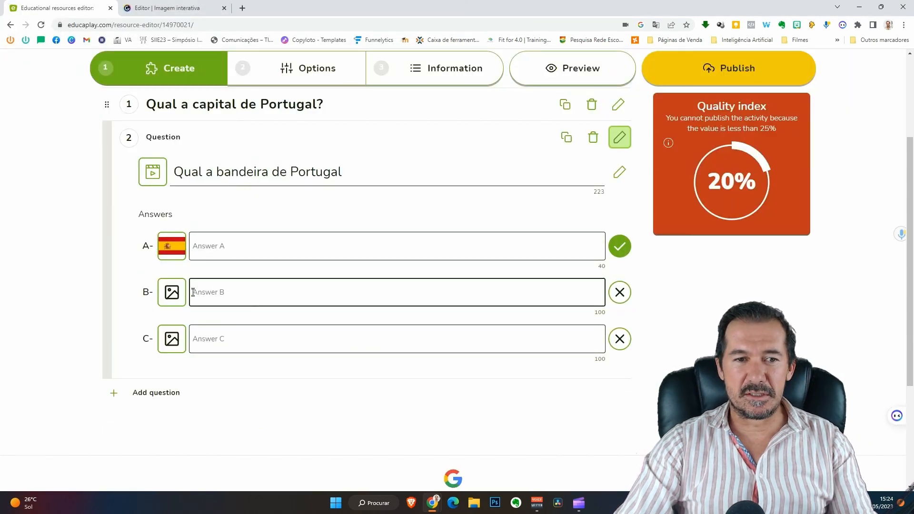
click(172, 292)
click(452, 282)
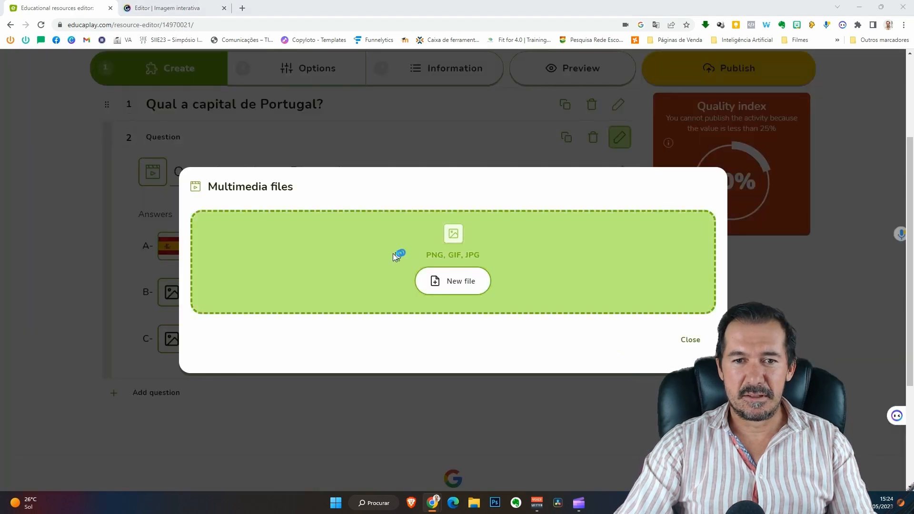
double_click(402, 110)
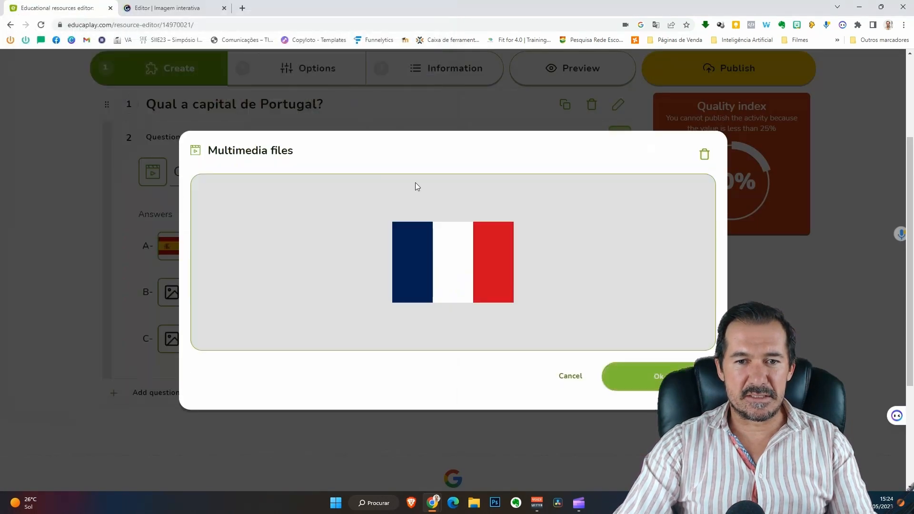
click(630, 375)
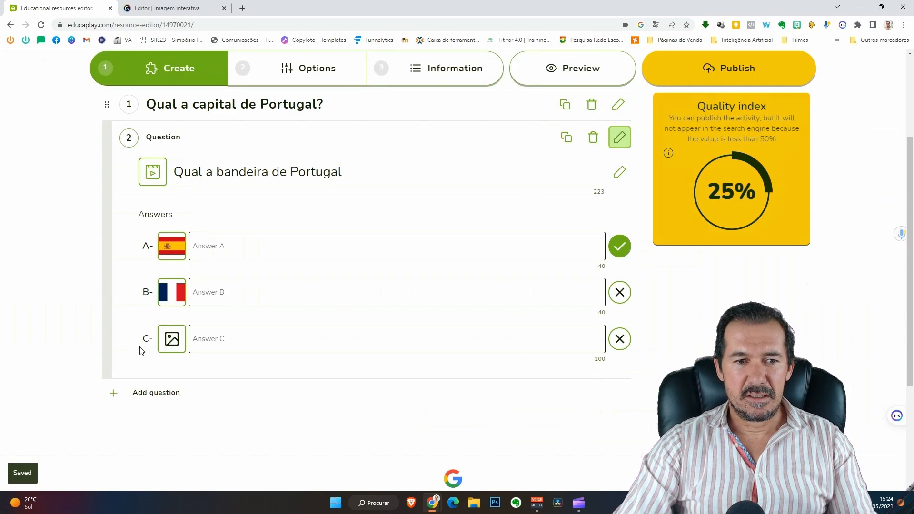
Attach the Portugal flag image to answer C and mark it correct.
click(164, 345)
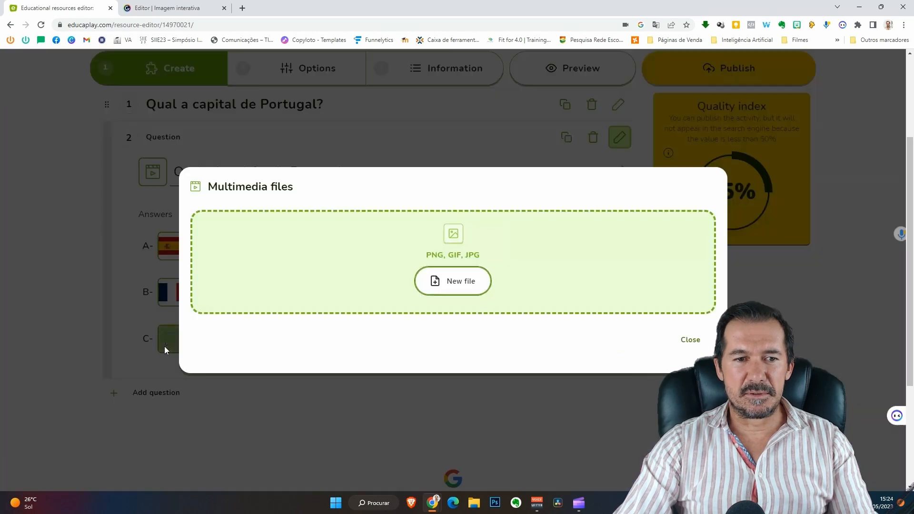
click(333, 271)
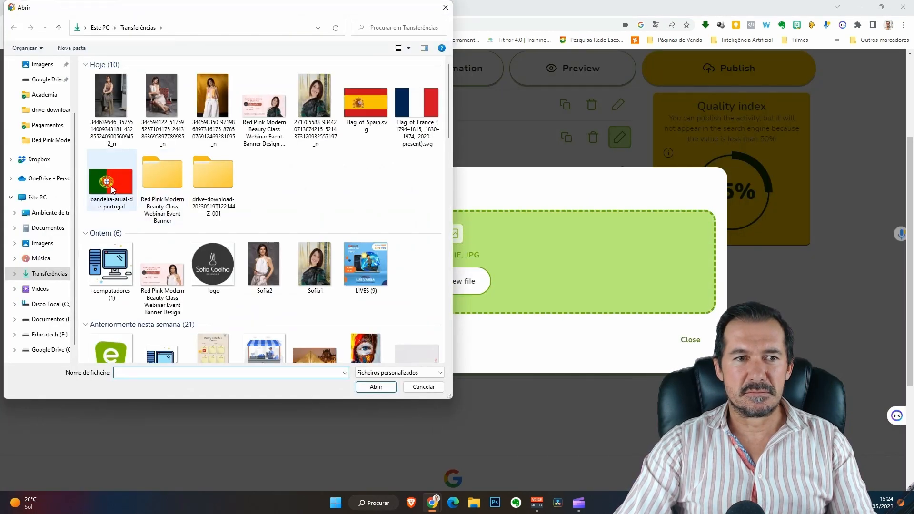
click(111, 181)
click(384, 389)
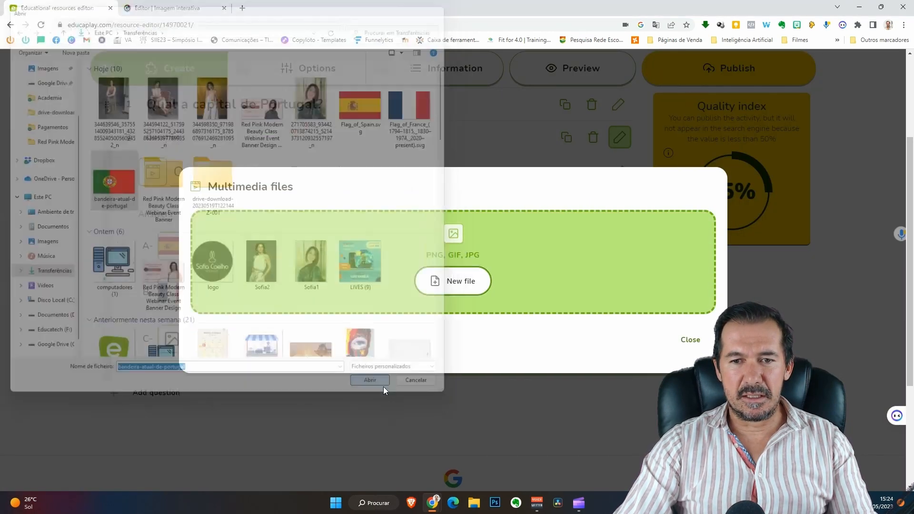
click(642, 380)
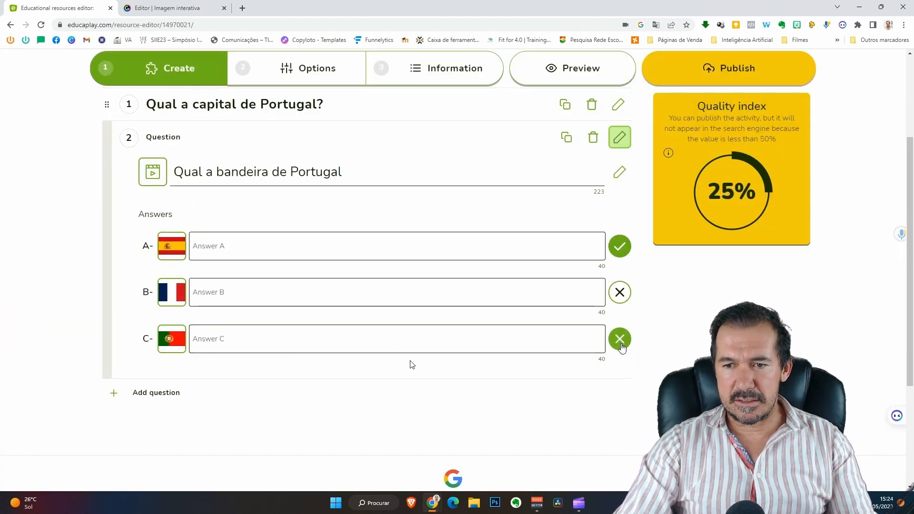
click(619, 339)
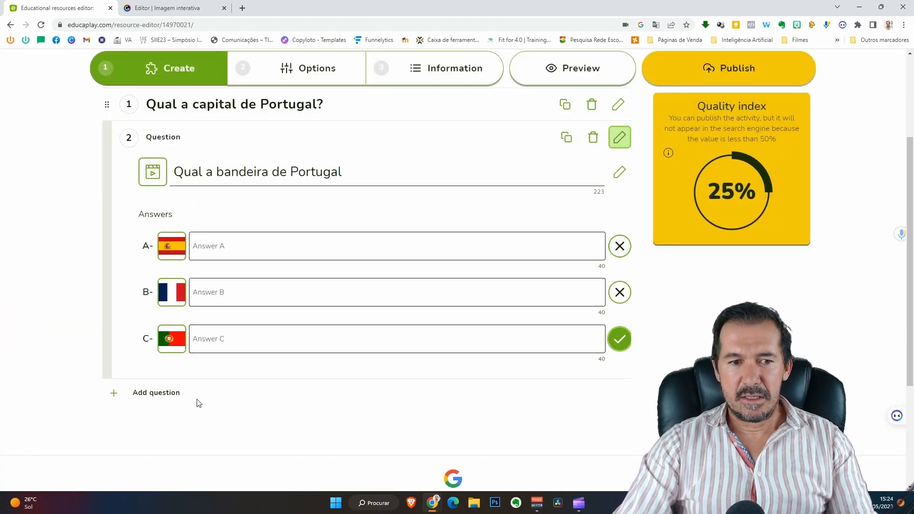
Add question 3 '6+5' with answers 11, 10 and 9, then a blank question 4.
click(153, 394)
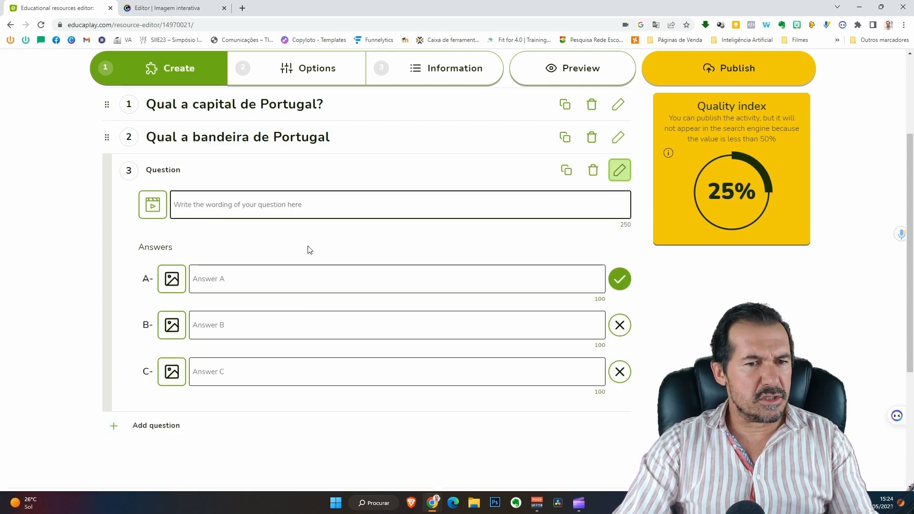
text(6+5)
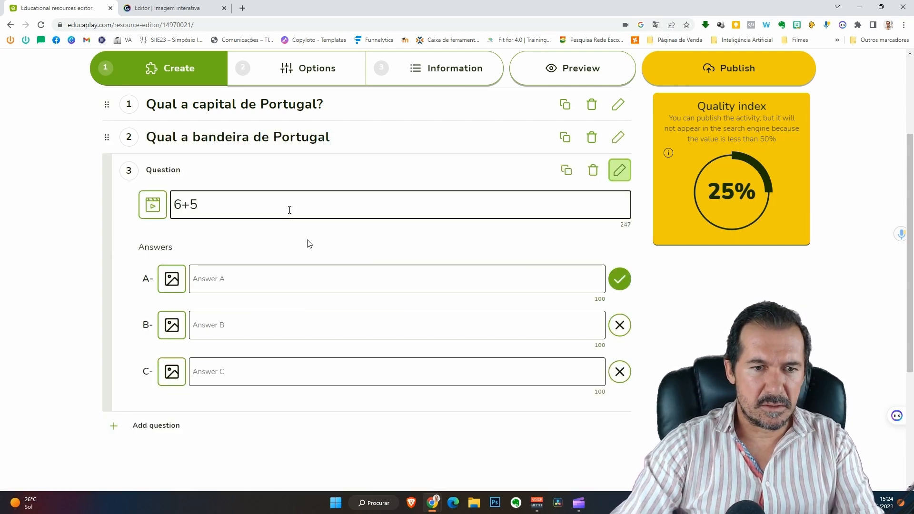
click(284, 289)
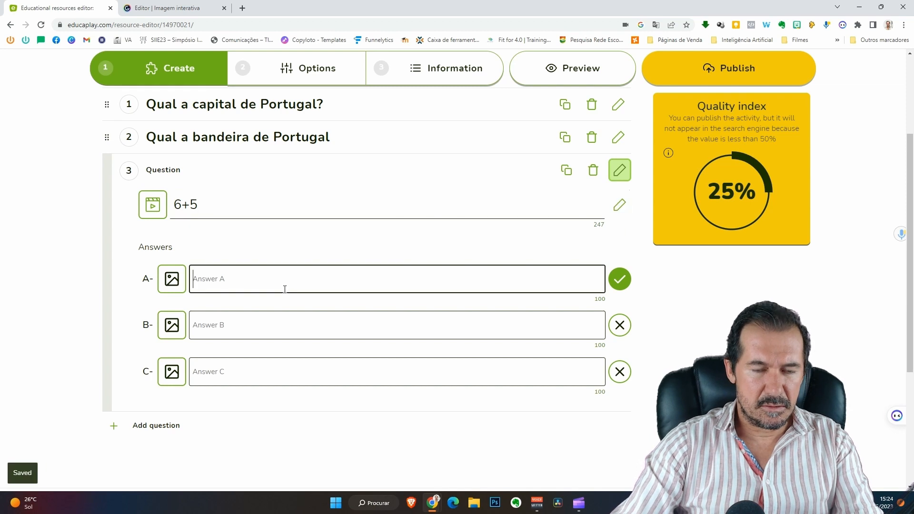
text(11)
click(261, 326)
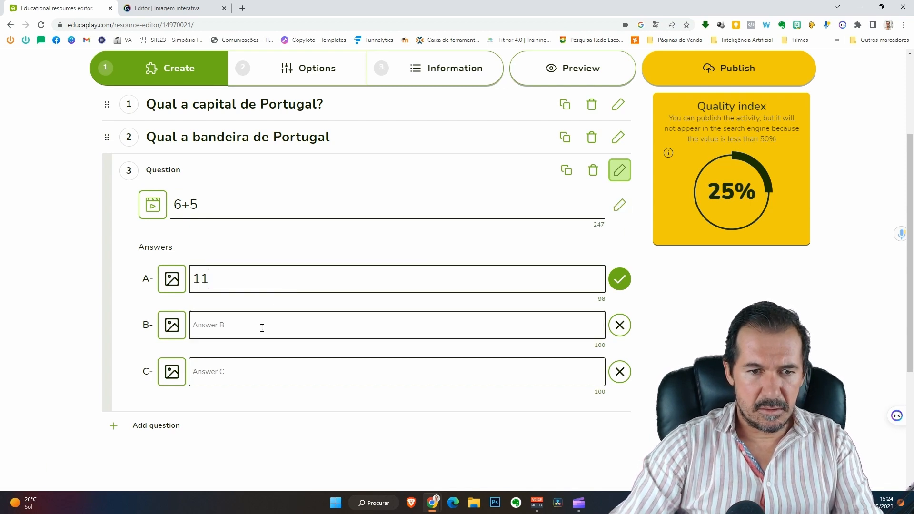
text(10)
click(254, 374)
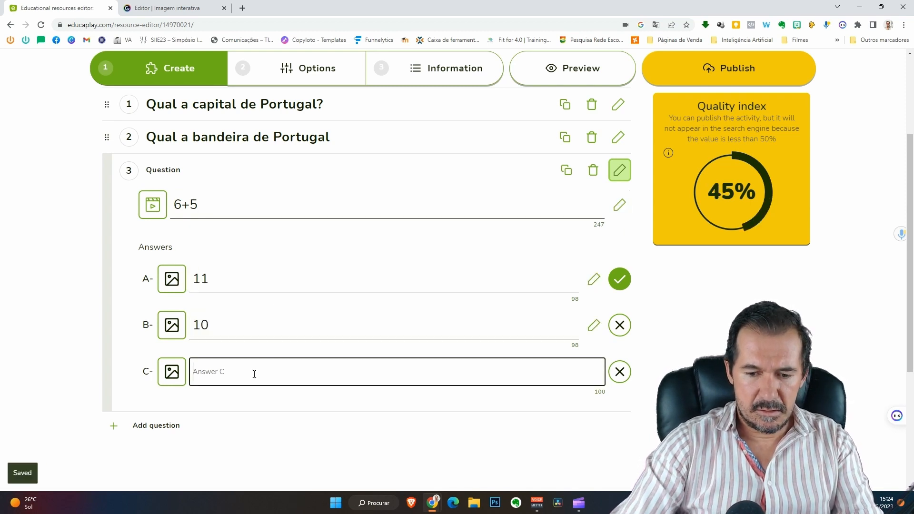
text(9)
click(285, 399)
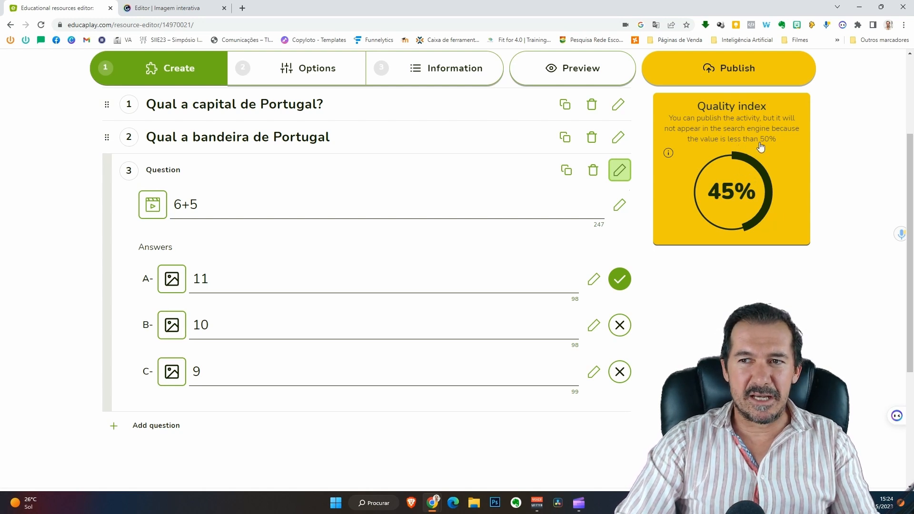
click(162, 425)
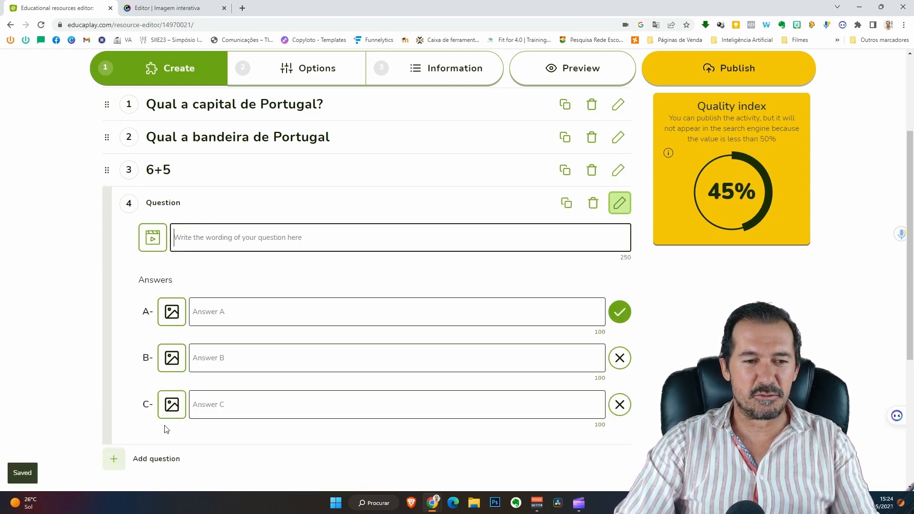
Ask 'Qual o nome do autor do blogue Educatech?' with three author-name answers, first correct.
text(Qua)
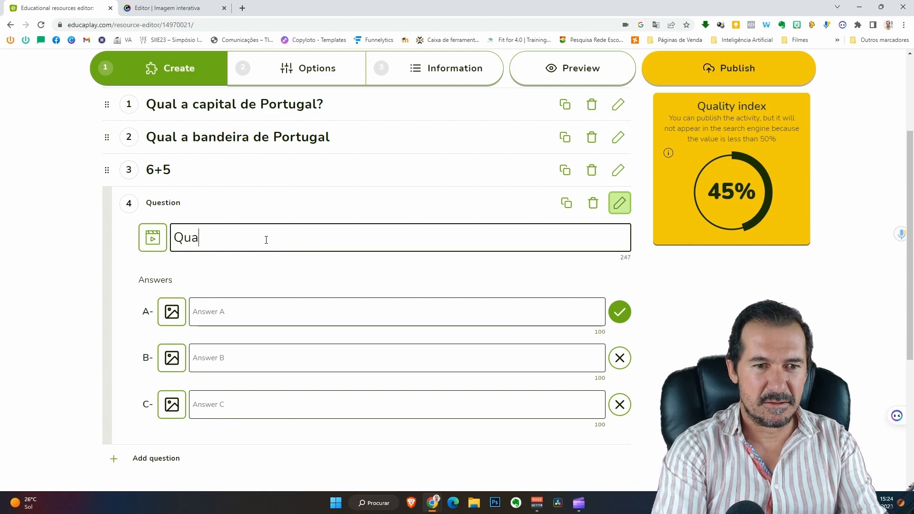
text(l o nome do autor do blogue Educatech?)
click(237, 316)
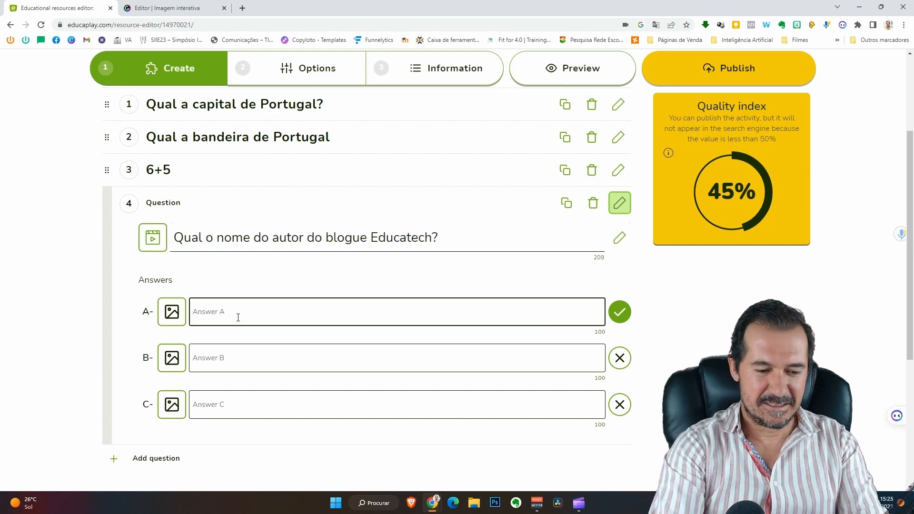
click(244, 364)
click(231, 404)
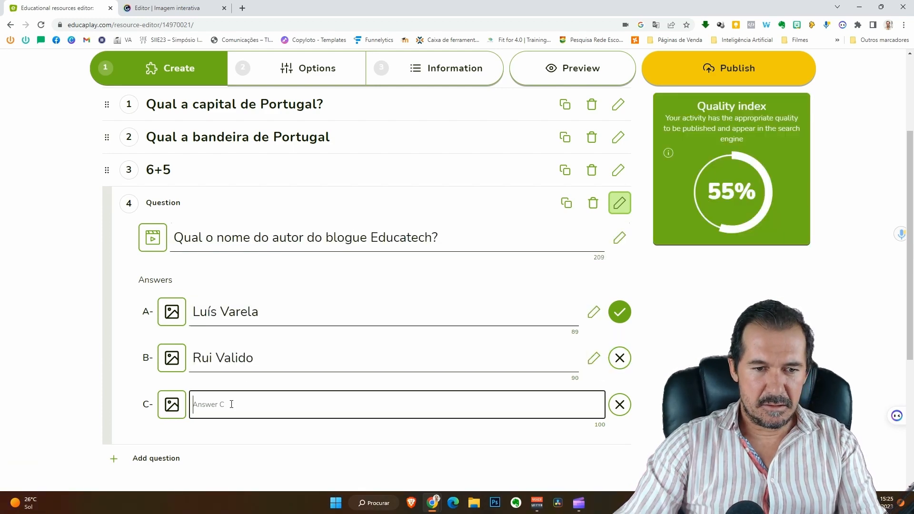
click(263, 429)
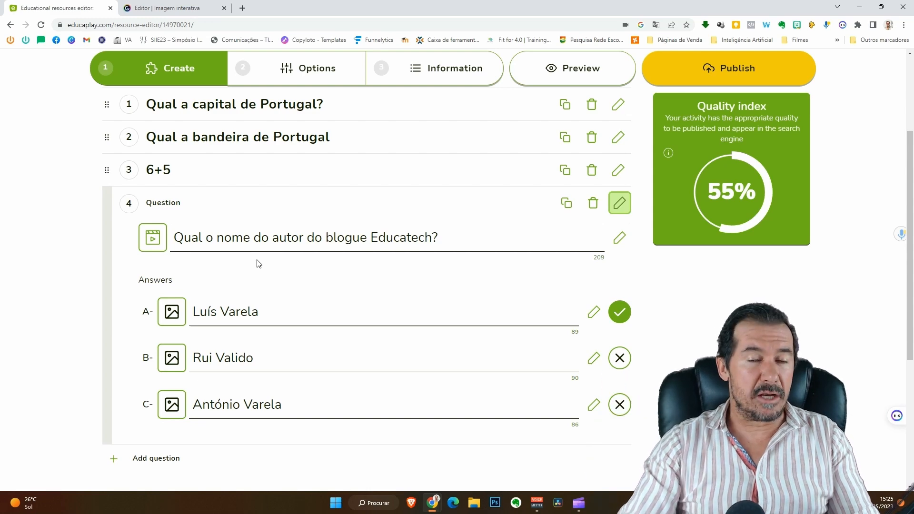
On the game's settings page, switch Penalize mistakes off and back on.
click(287, 69)
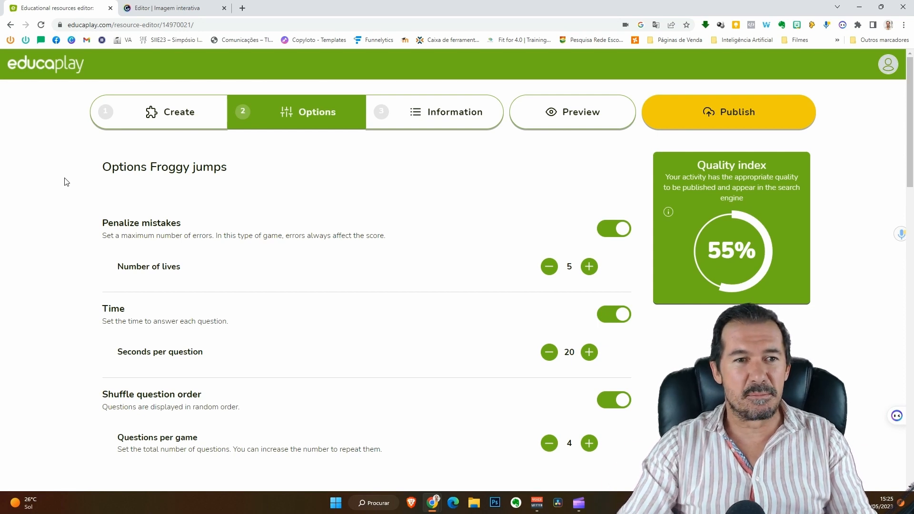
drag(109, 227, 182, 224)
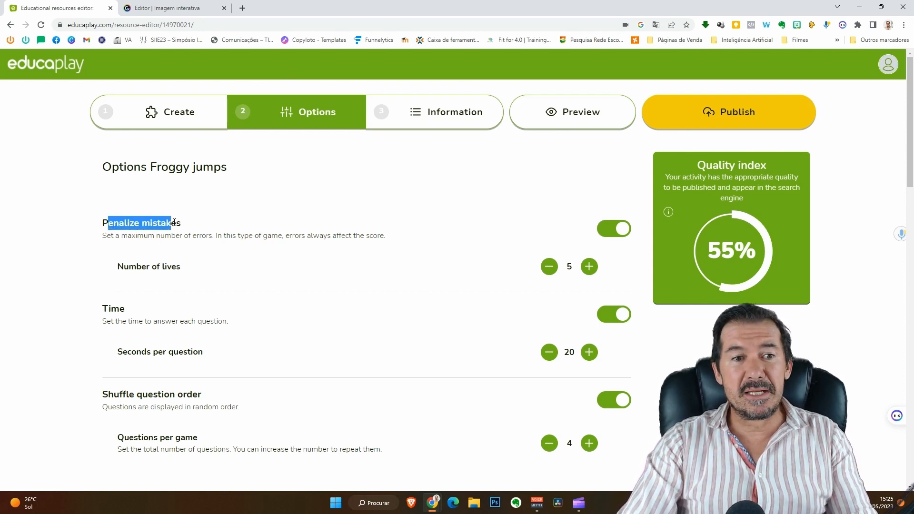
click(608, 230)
click(608, 230)
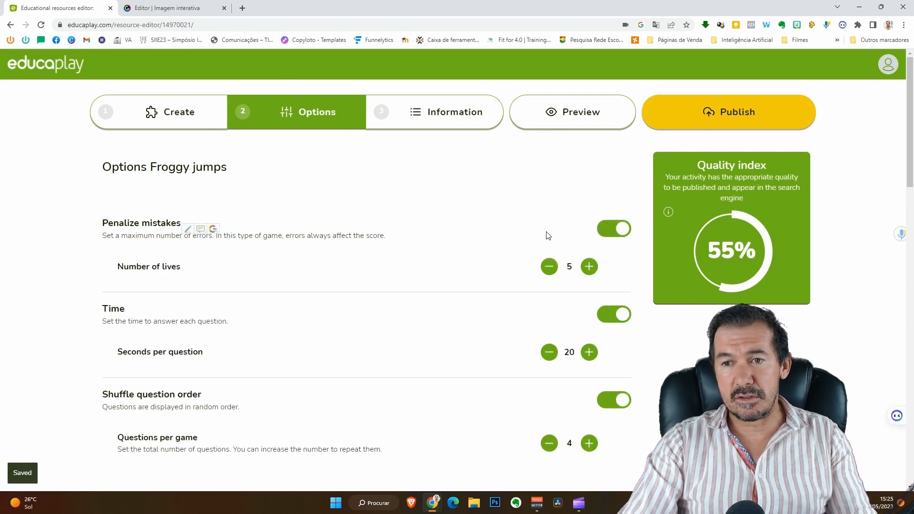
click(608, 230)
click(608, 230)
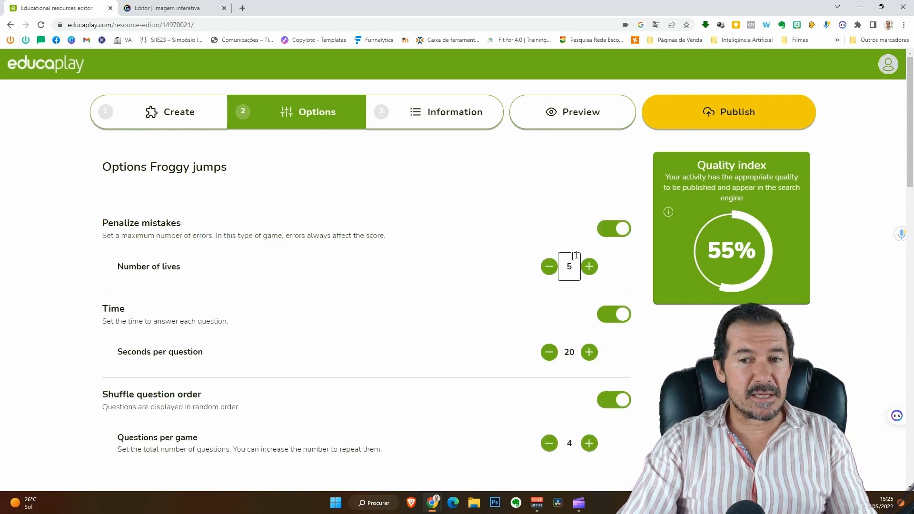
Set the number of lives to 3 and keep the per-question time limit on.
click(548, 267)
click(548, 267)
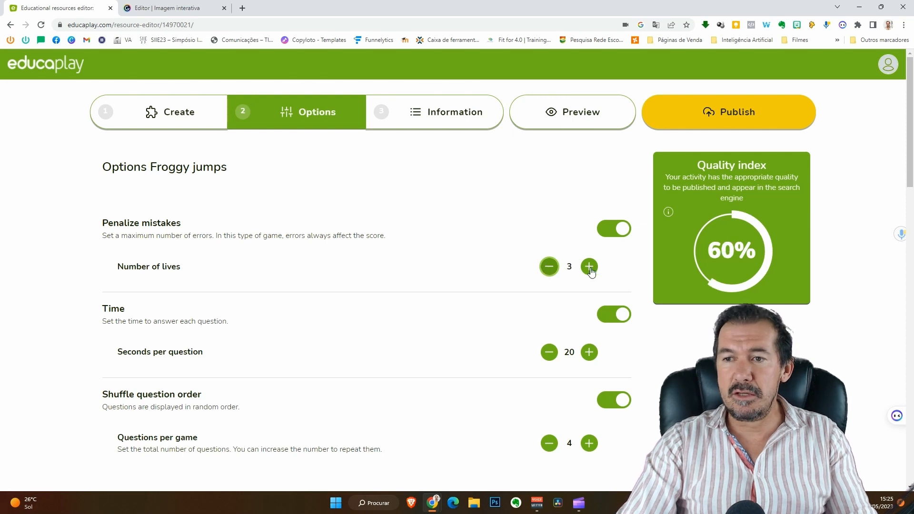
click(552, 274)
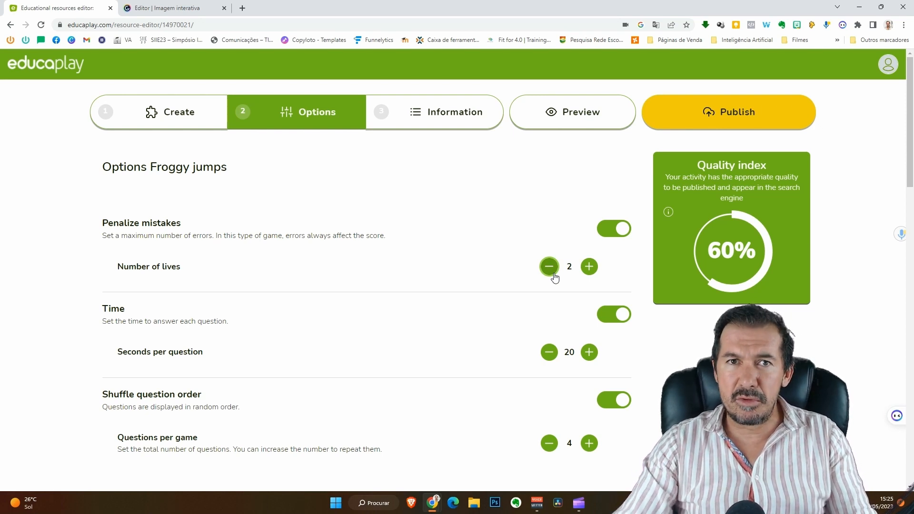
click(594, 273)
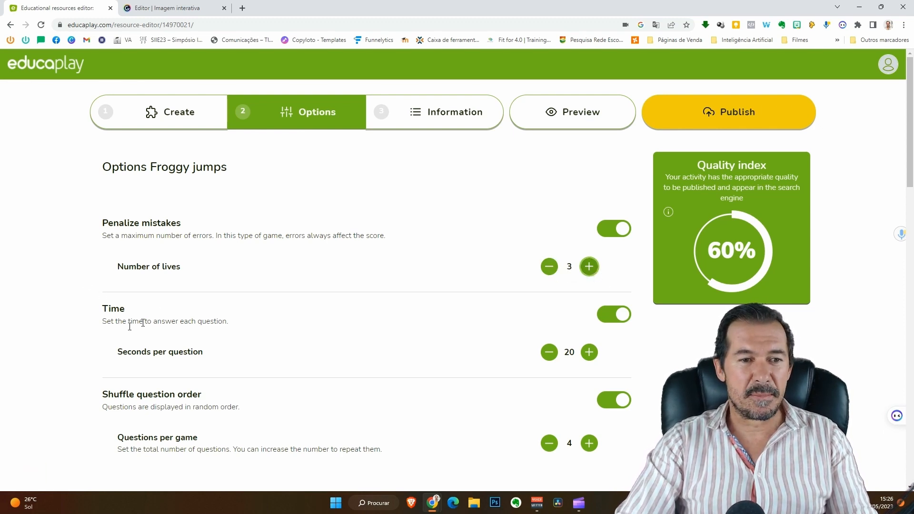
click(605, 316)
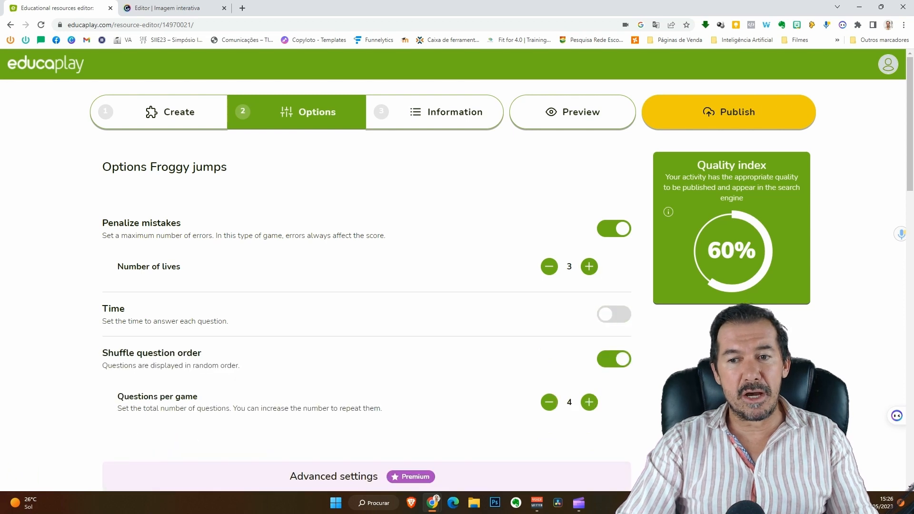
click(611, 318)
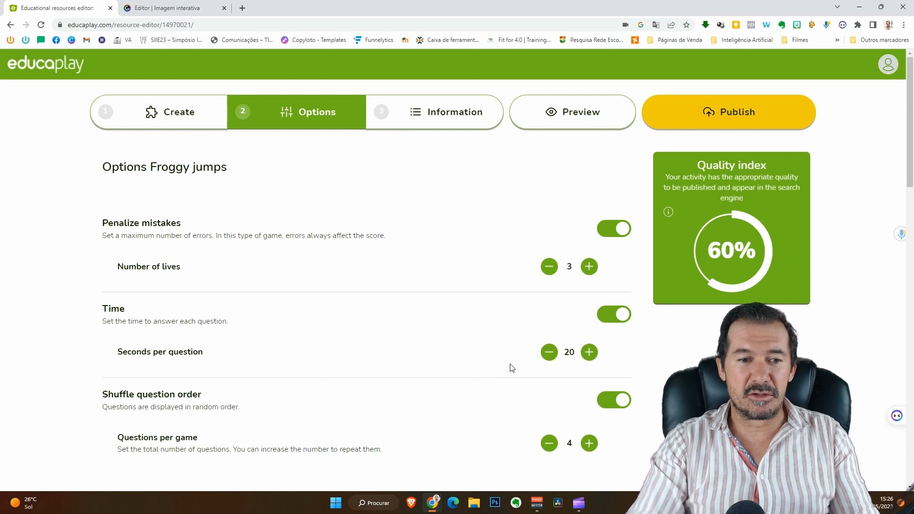
Keep question shuffling on and raise Questions per game to 8.
scroll(490, 370, down, 2)
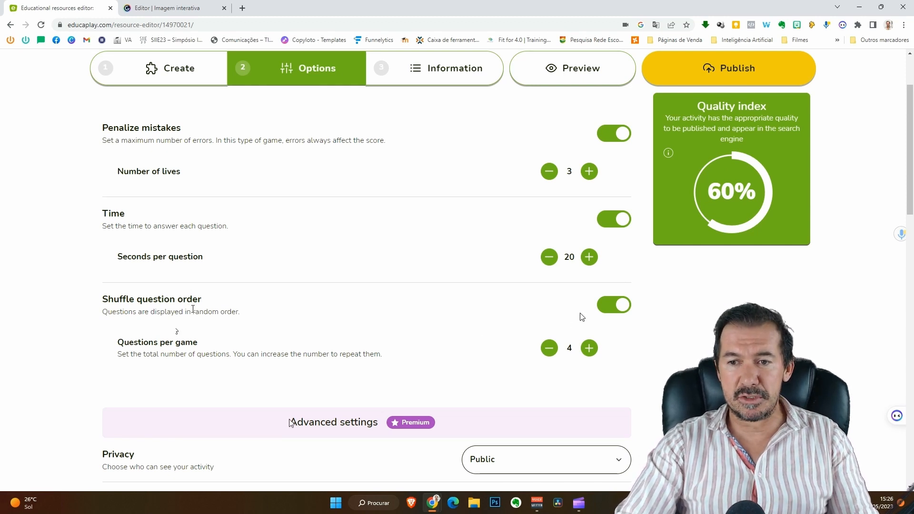
click(612, 307)
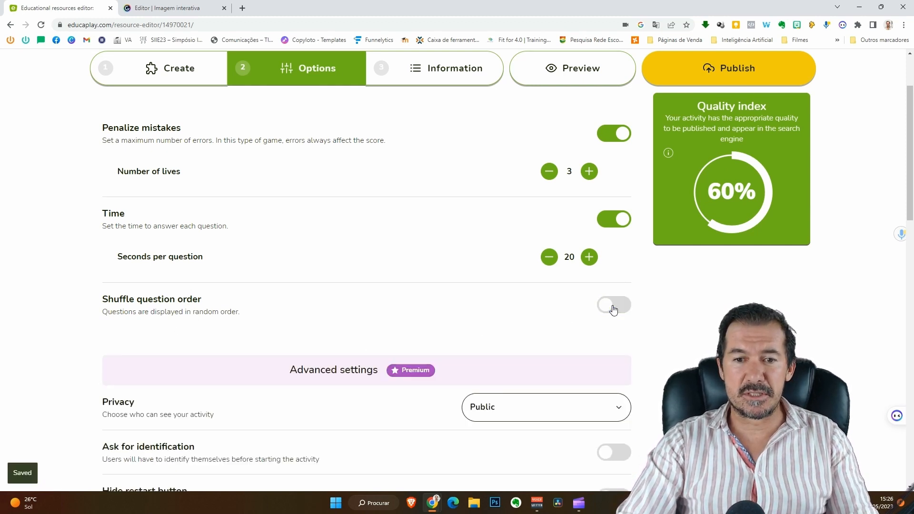
click(611, 306)
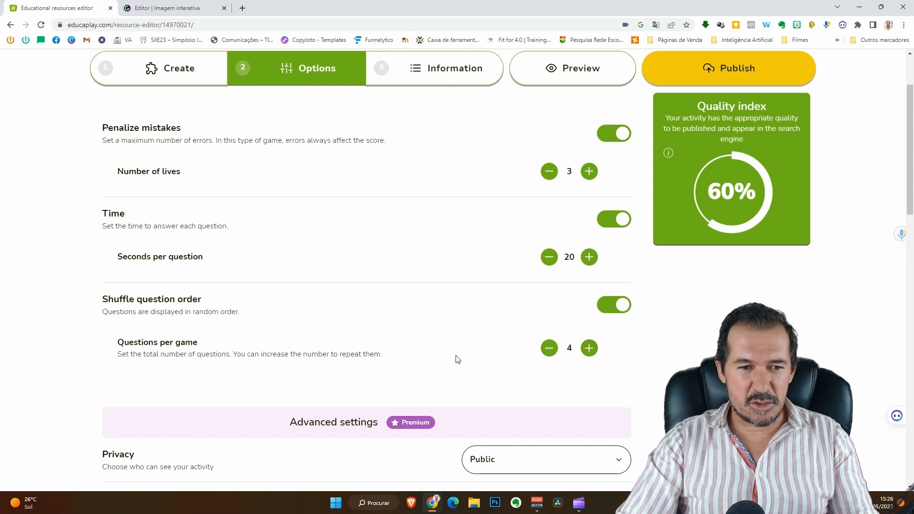
click(590, 349)
click(590, 349)
click(590, 348)
click(590, 349)
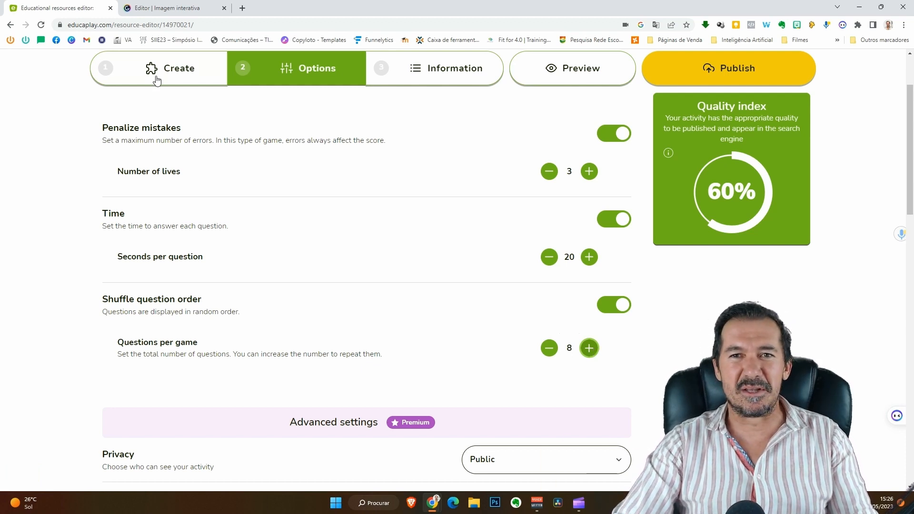
scroll(485, 170, down, 1)
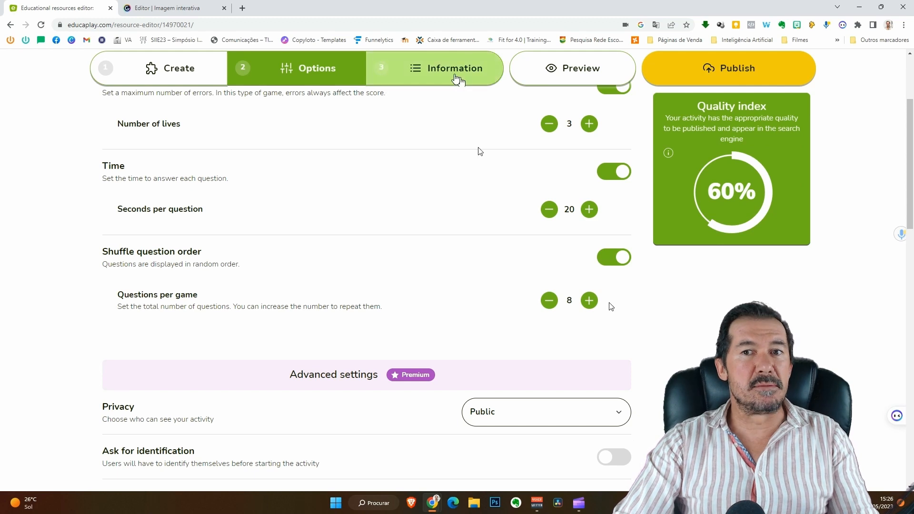
Give the activity the title 'O Jogo #36' and the description 'Uma descrição'.
click(455, 78)
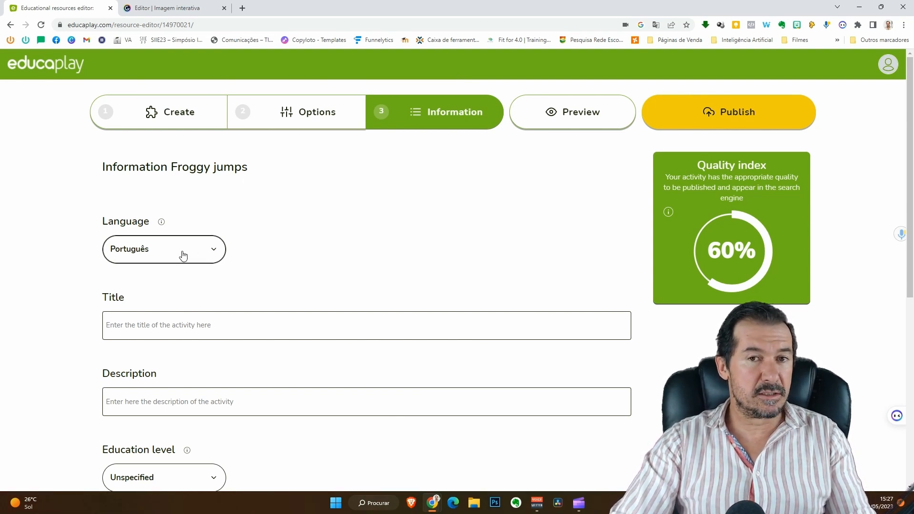
click(179, 324)
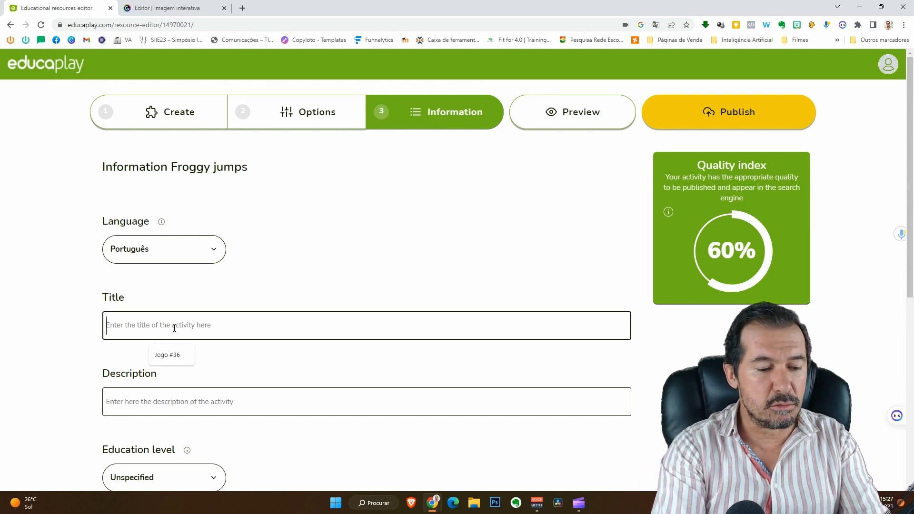
text(O Jogo)
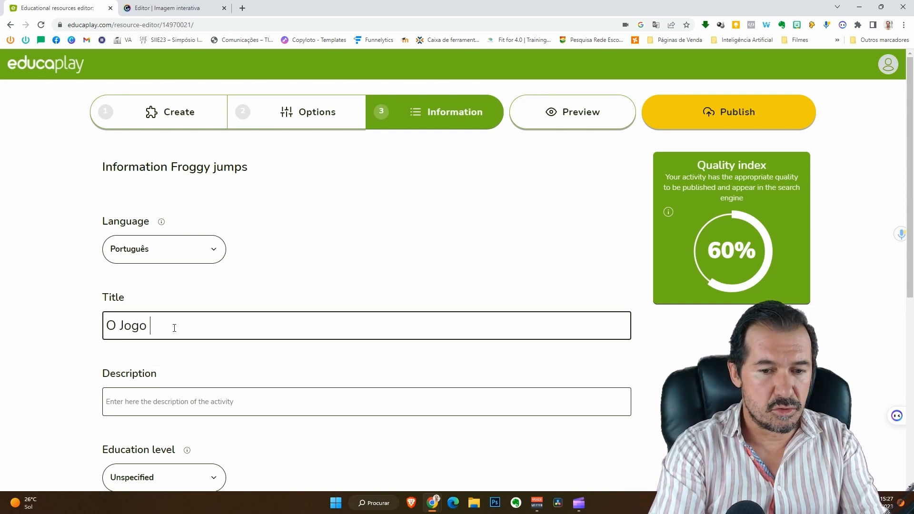
text( #36)
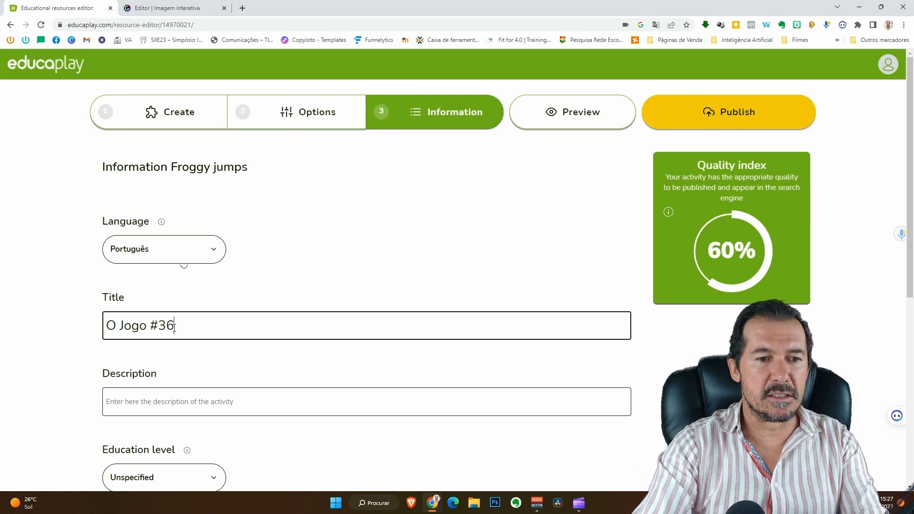
click(237, 401)
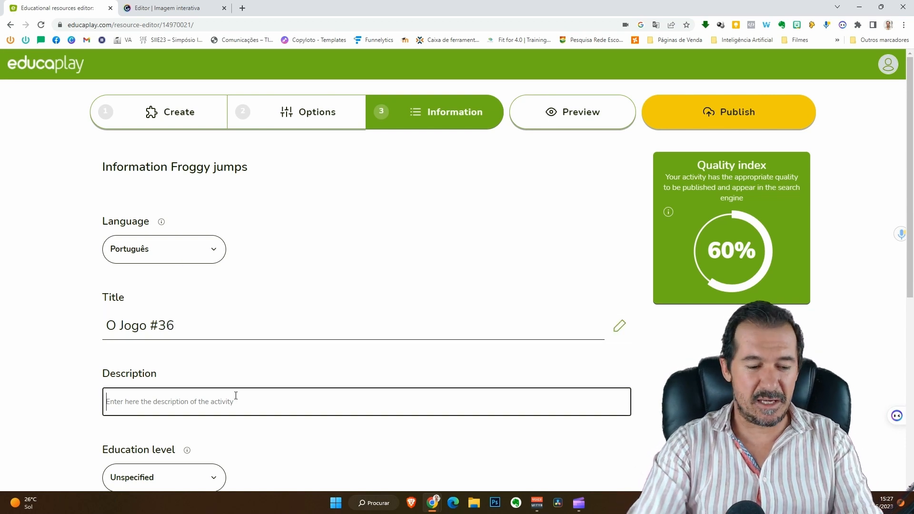
text(Uma descri)
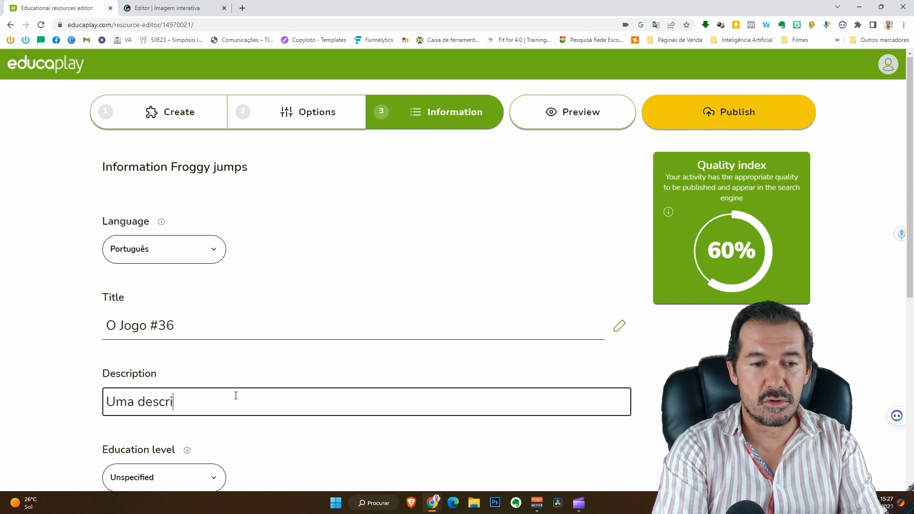
text(ção....)
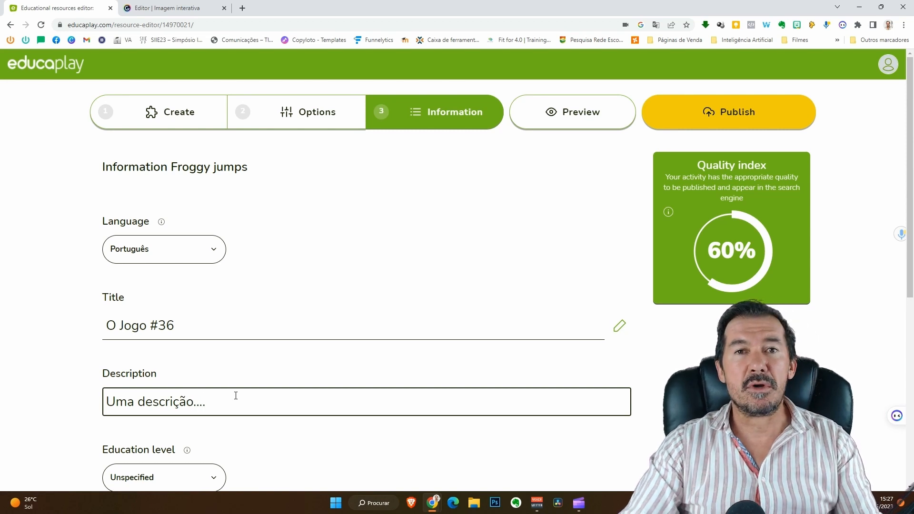
Set level 1º Ciclo: 3º ano, subject Estudo do Meio and knowledge area Biology.
scroll(236, 395, down, 1)
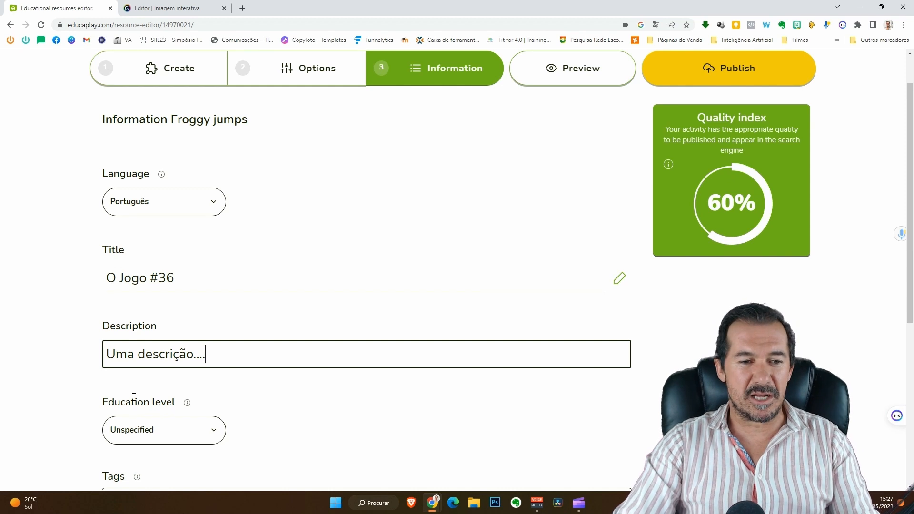
scroll(184, 434, down, 3)
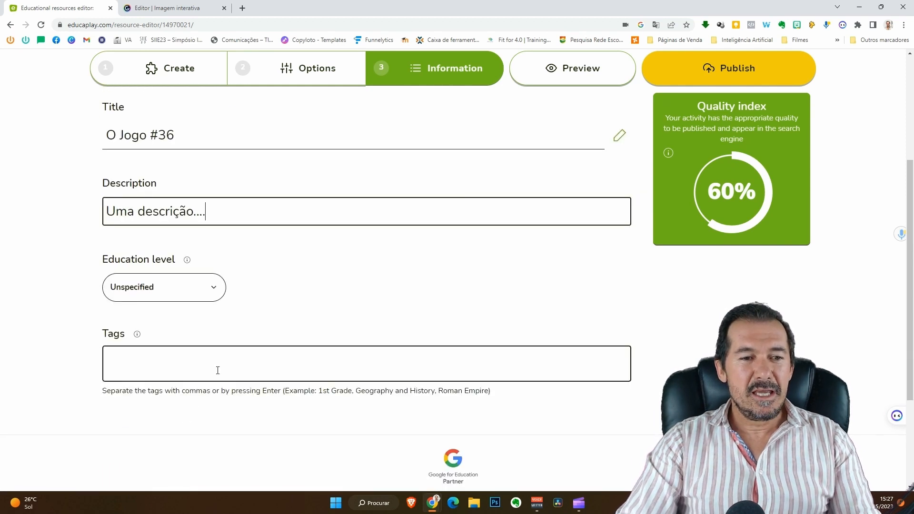
click(202, 294)
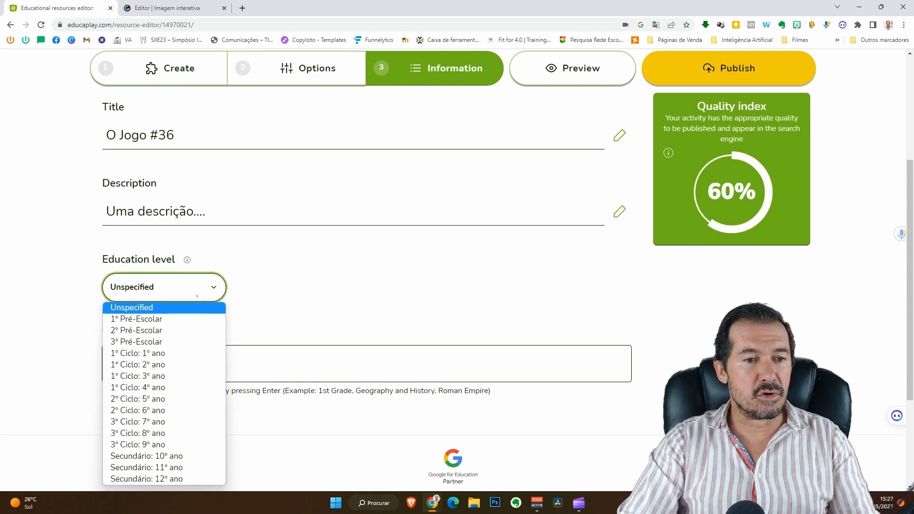
click(151, 375)
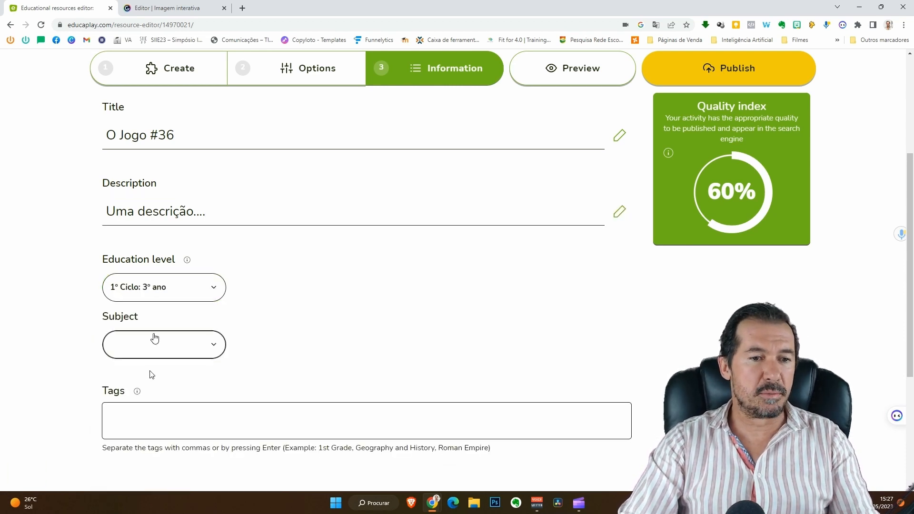
click(153, 344)
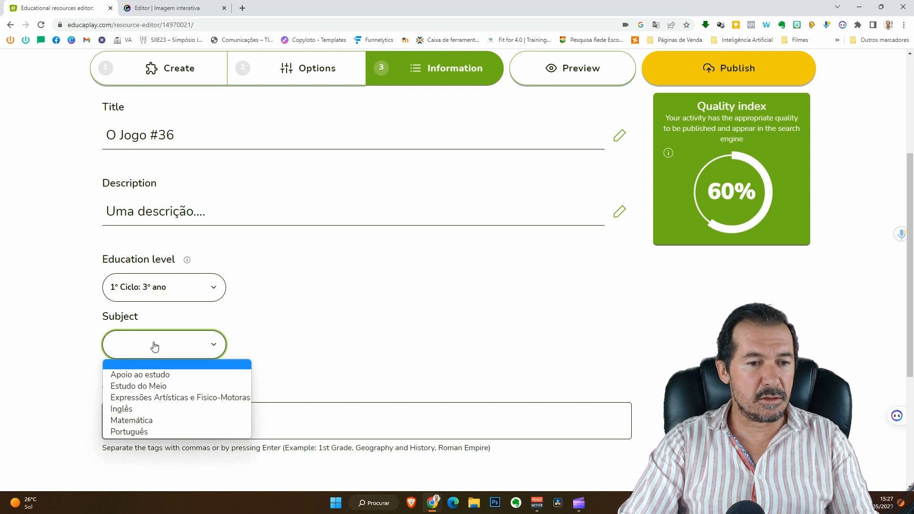
click(149, 386)
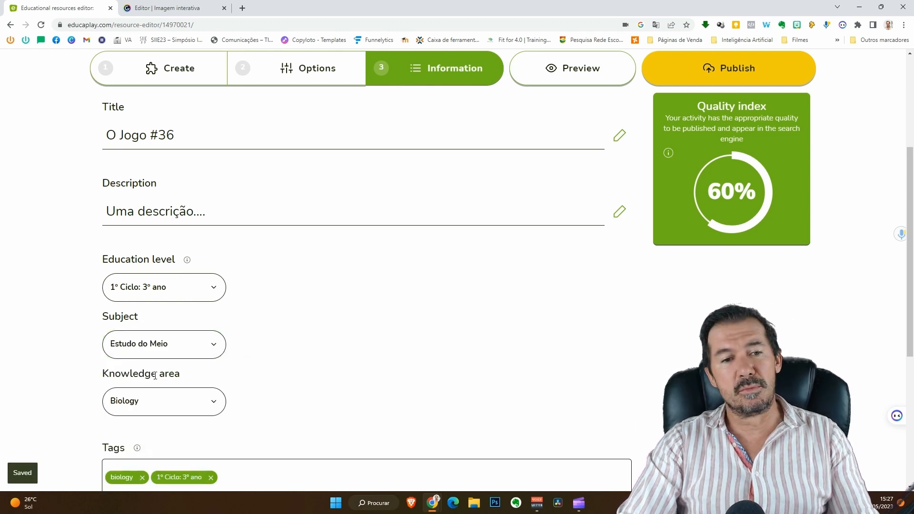
click(148, 400)
click(164, 401)
scroll(245, 397, down, 2)
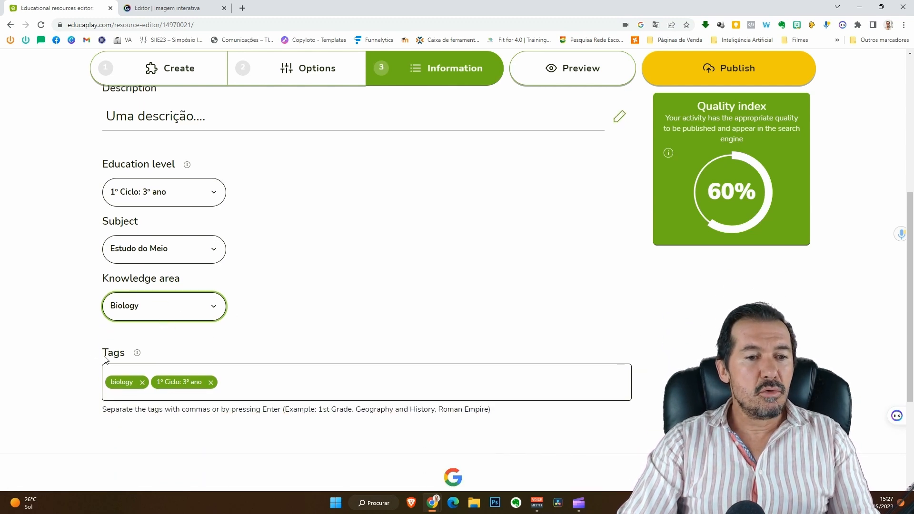
Add the tags 'teste' and 'cálculos' to the activity.
click(250, 382)
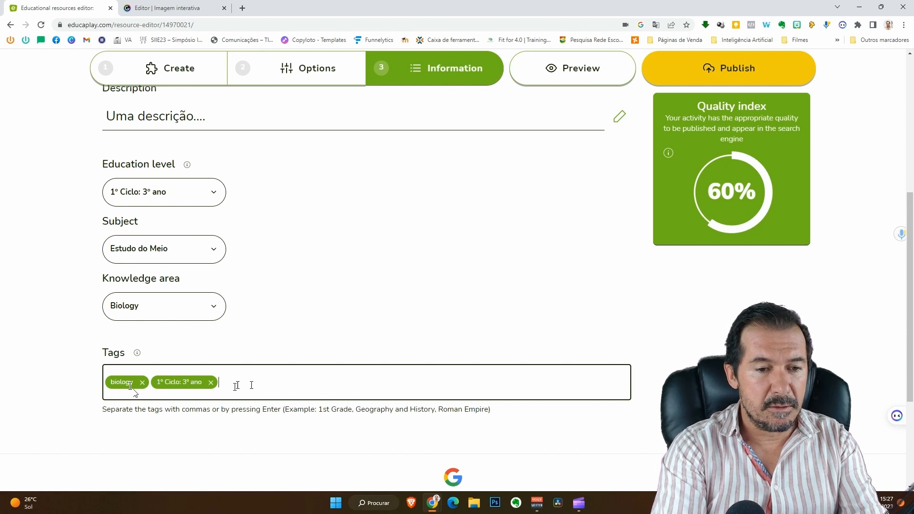
text(teste)
key(Return)
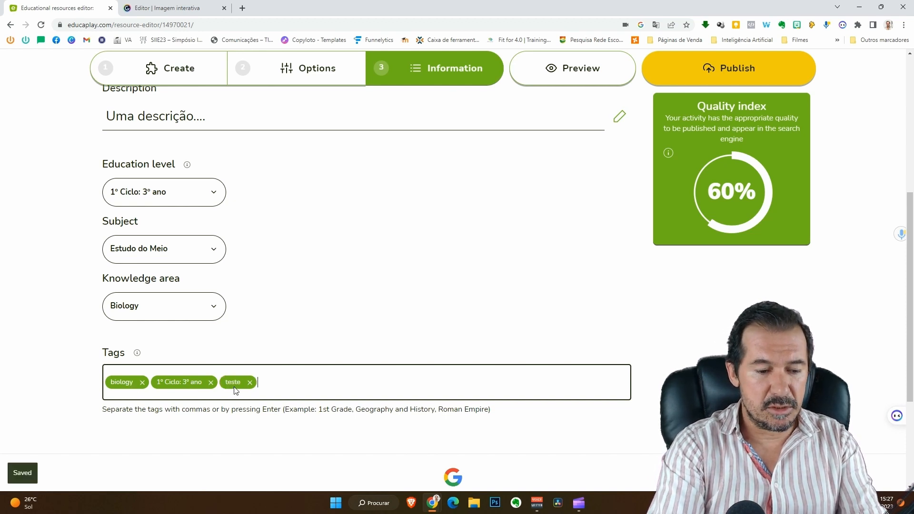
text(cá)
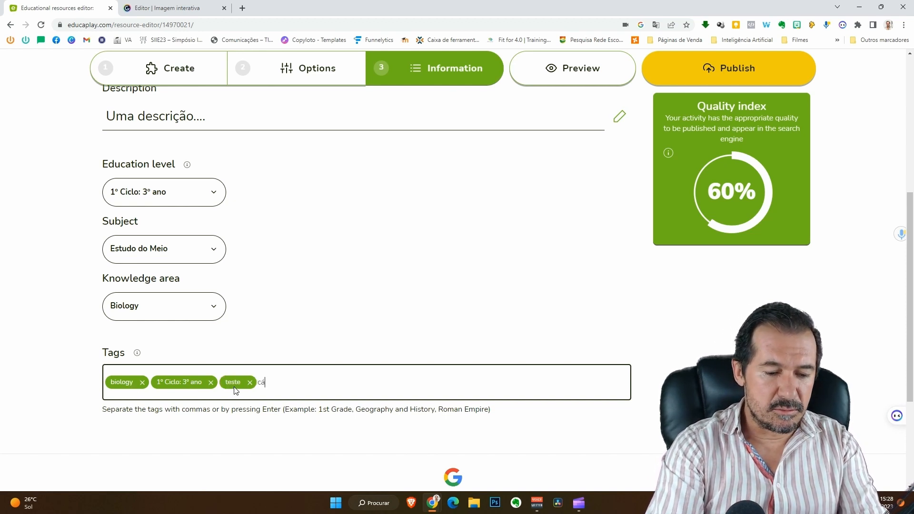
text(lculos)
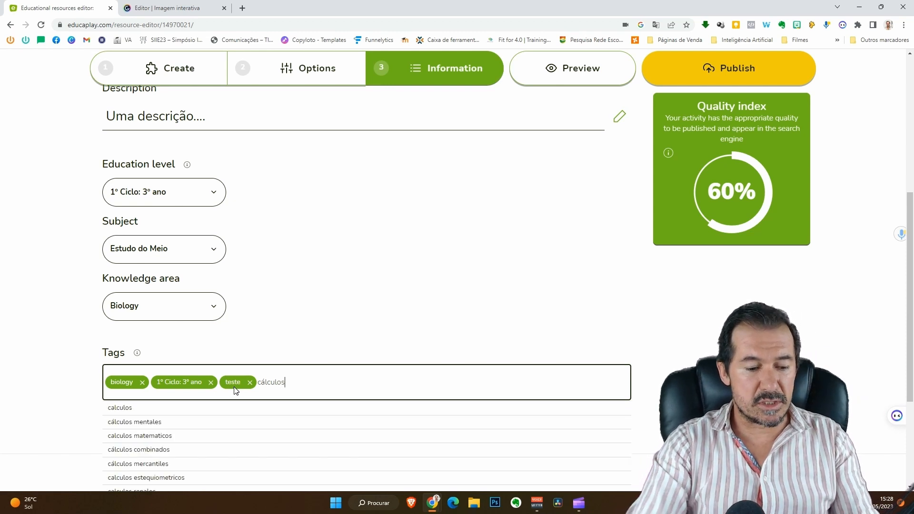
key(Return)
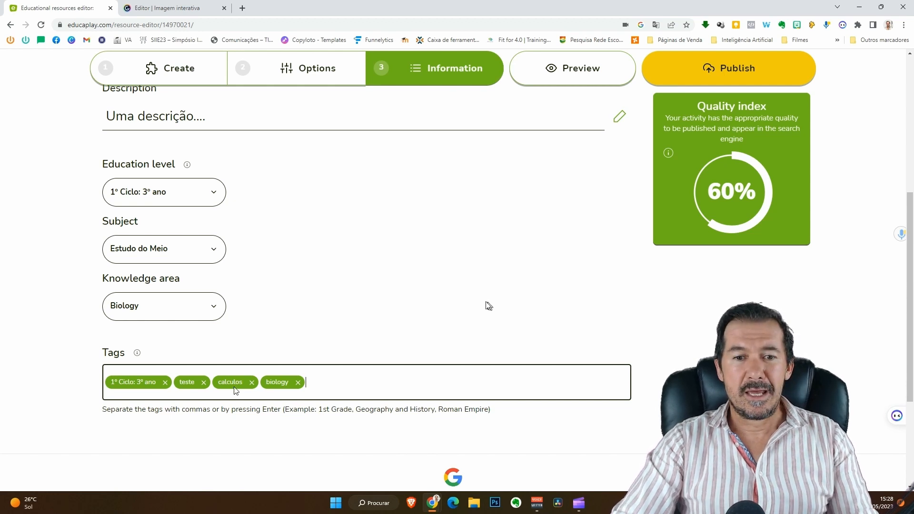
scroll(475, 320, up, 6)
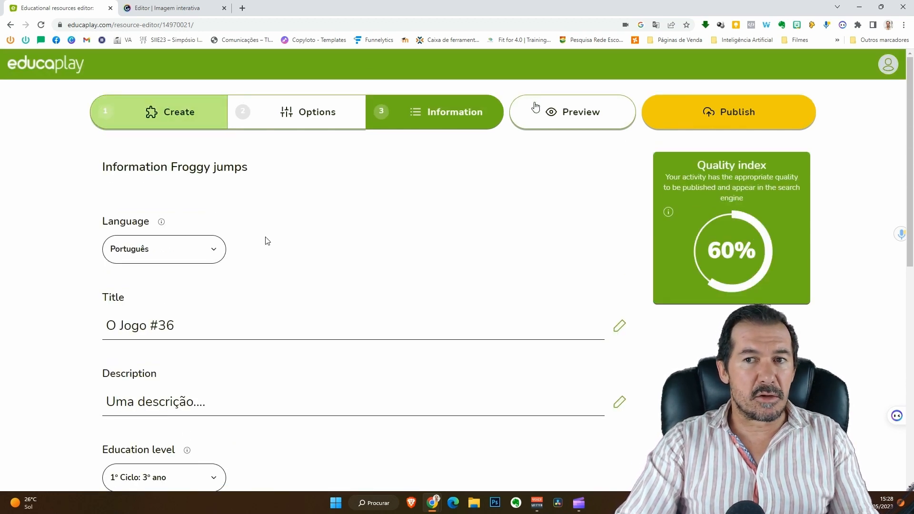
Open the preview of 'O Jogo #36', dismiss the ad and start the game.
click(573, 116)
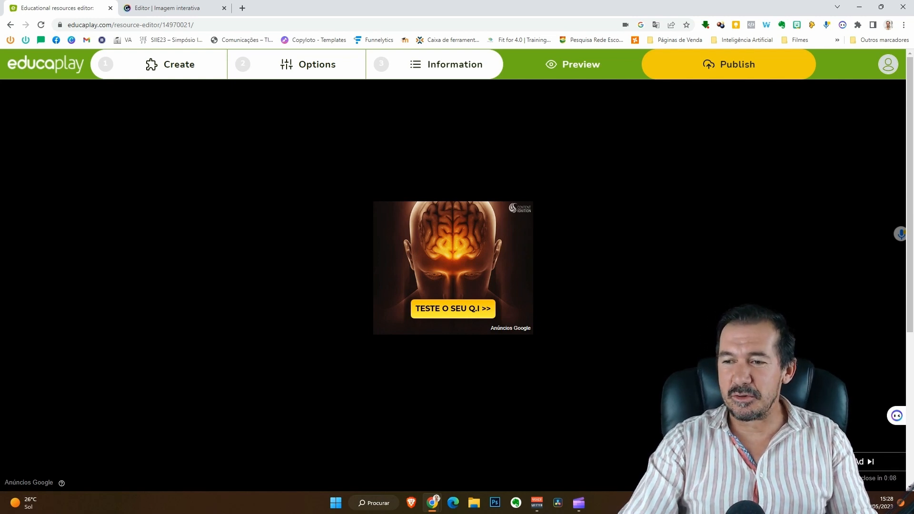
click(857, 463)
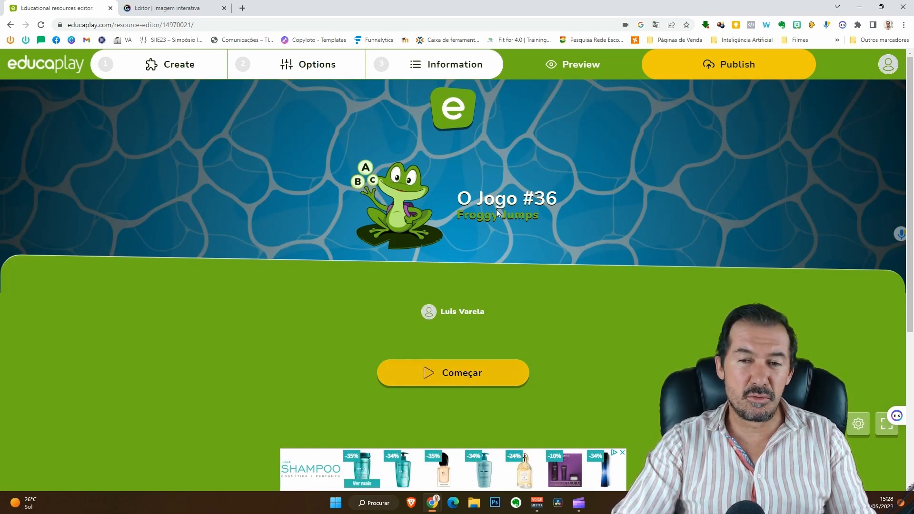
click(456, 369)
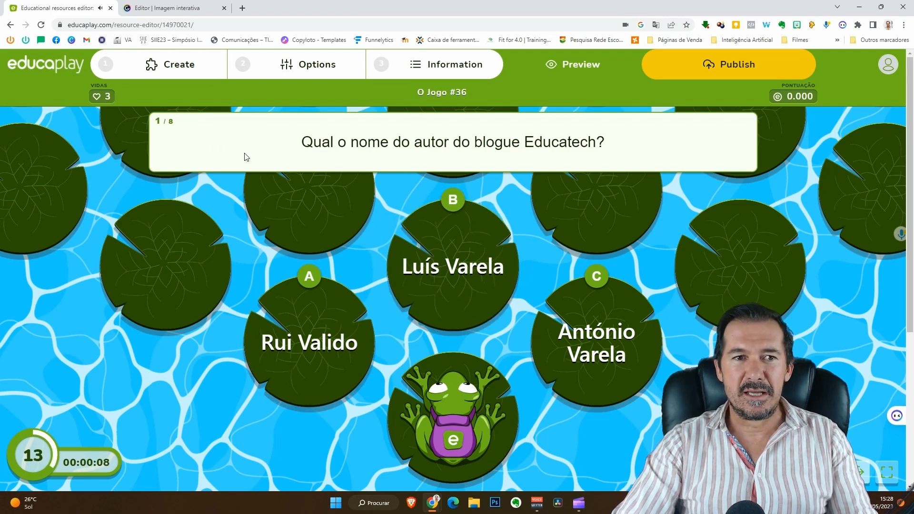
Answer the preview questions correctly (11, Portugal flag, Lisboa) and publish the activity.
click(447, 255)
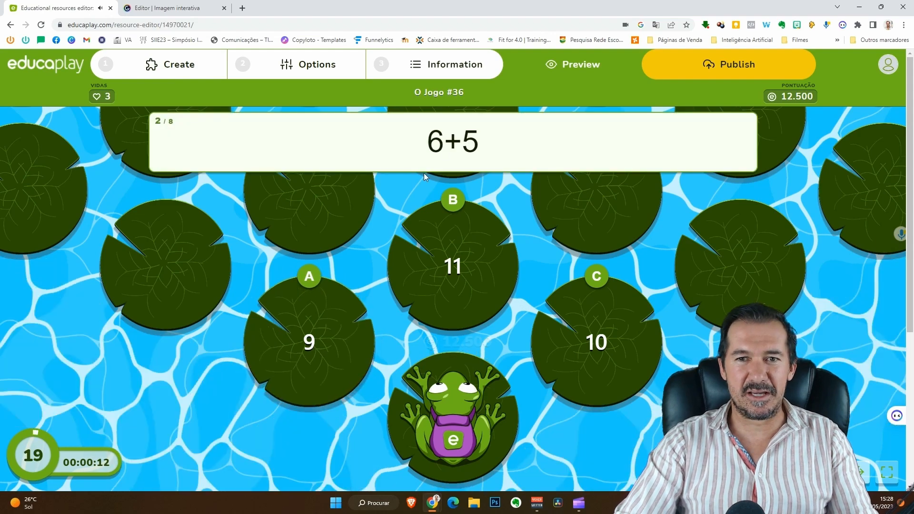
click(462, 284)
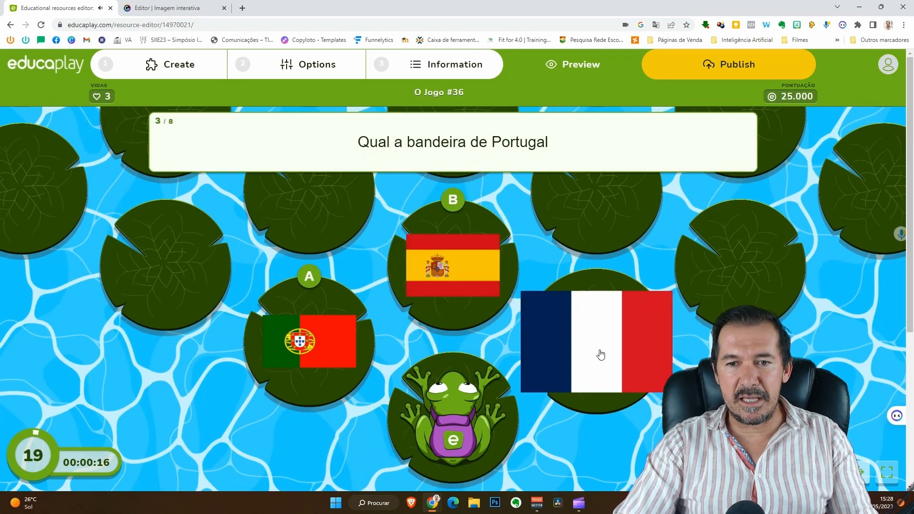
click(325, 358)
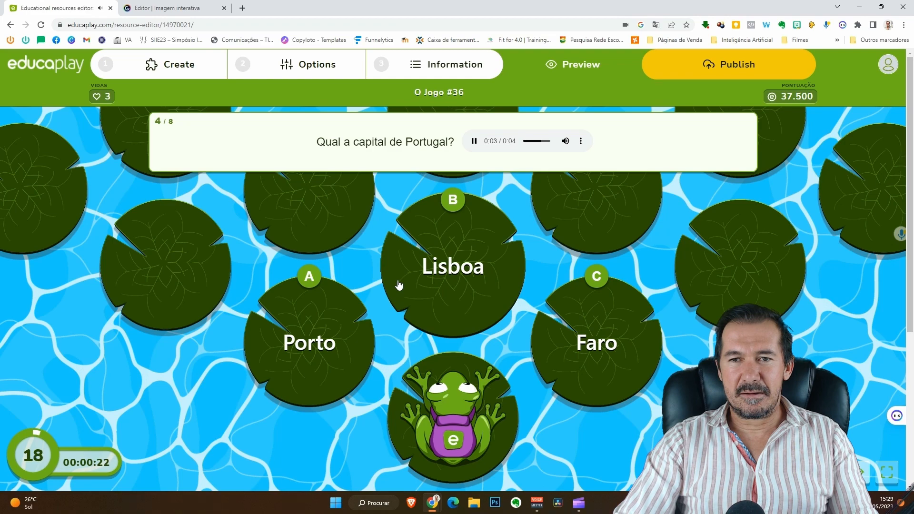
click(442, 267)
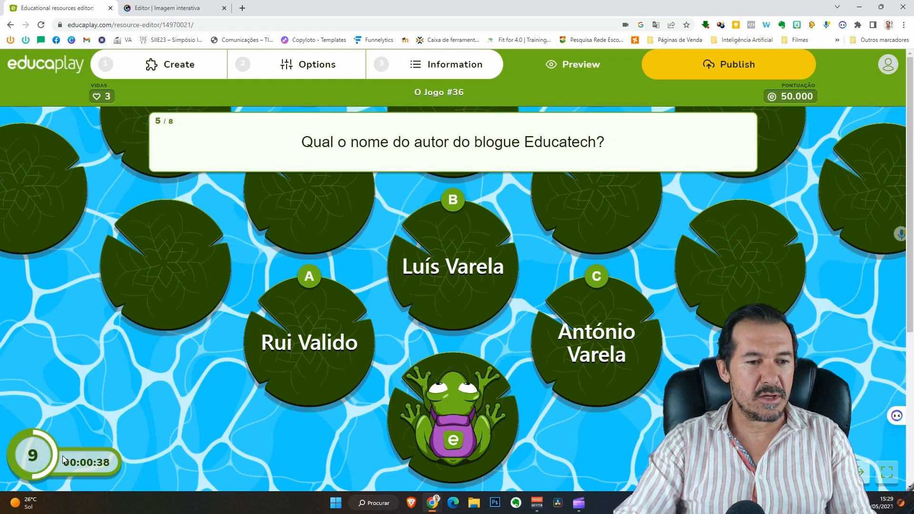
click(460, 282)
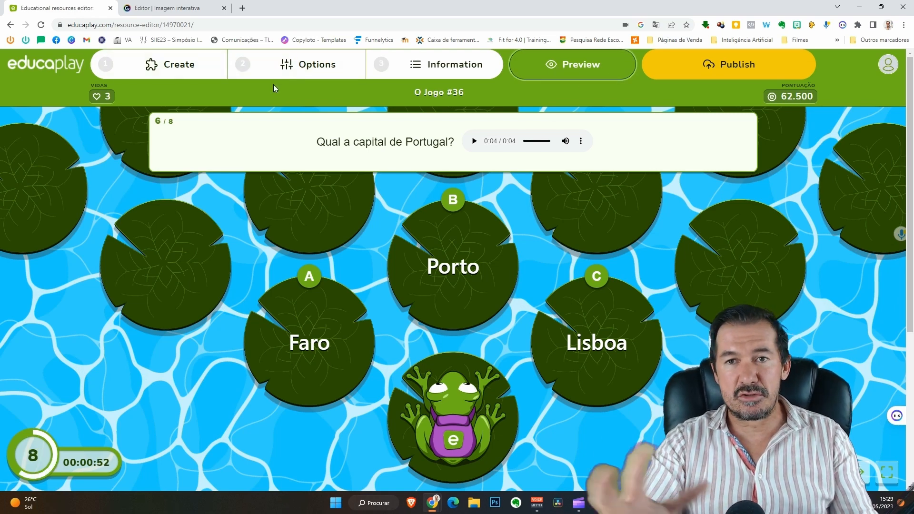
click(695, 66)
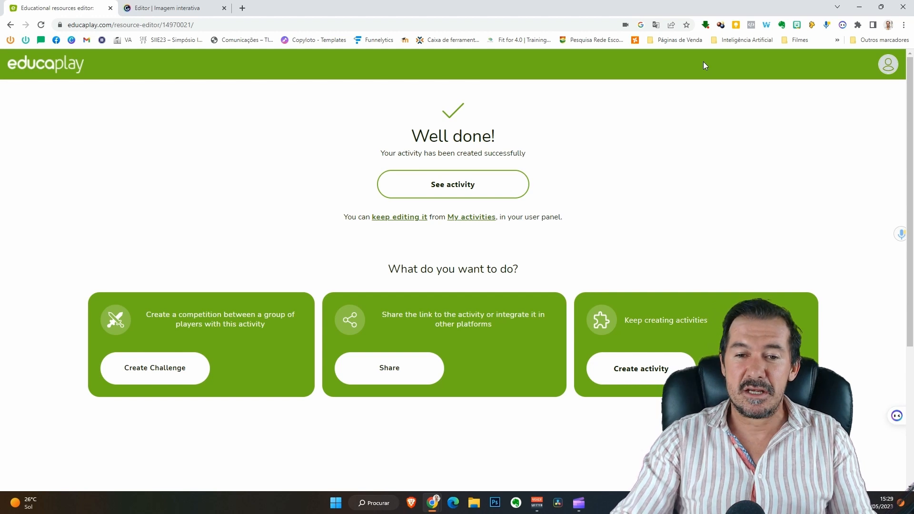
From the Well done page's share options, choose Google Classroom.
click(407, 369)
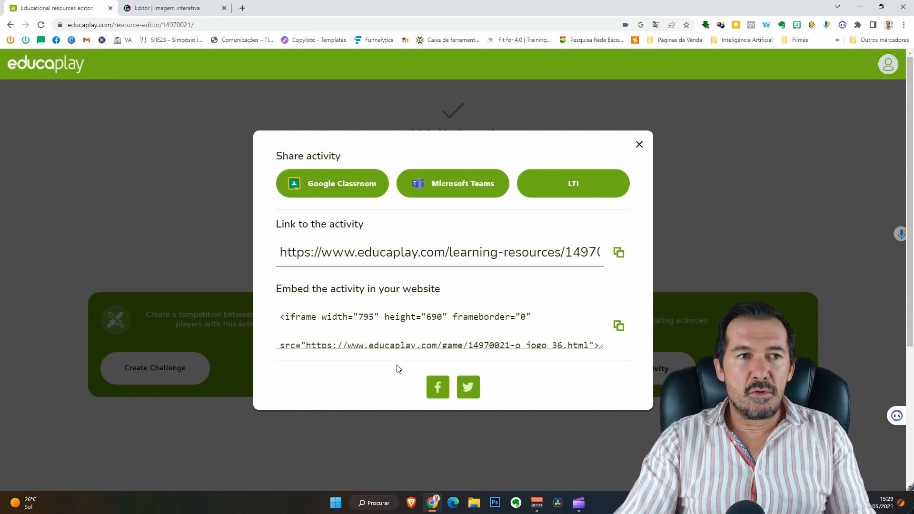
click(373, 340)
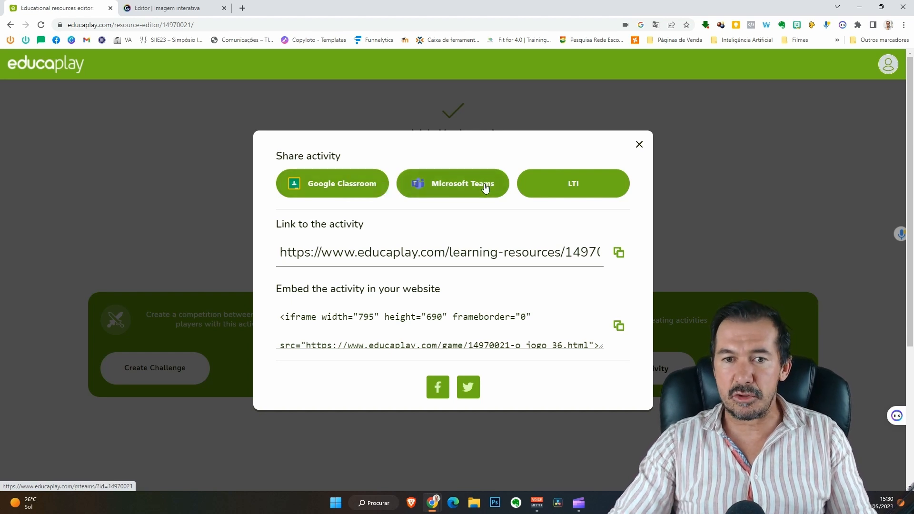
click(349, 185)
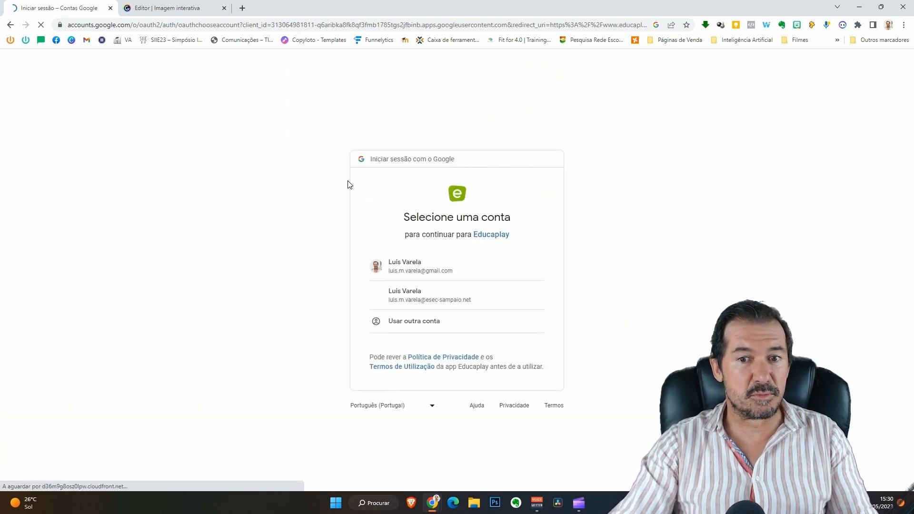
Continue with the first Google account, then copy the share link and iframe embed code.
click(431, 276)
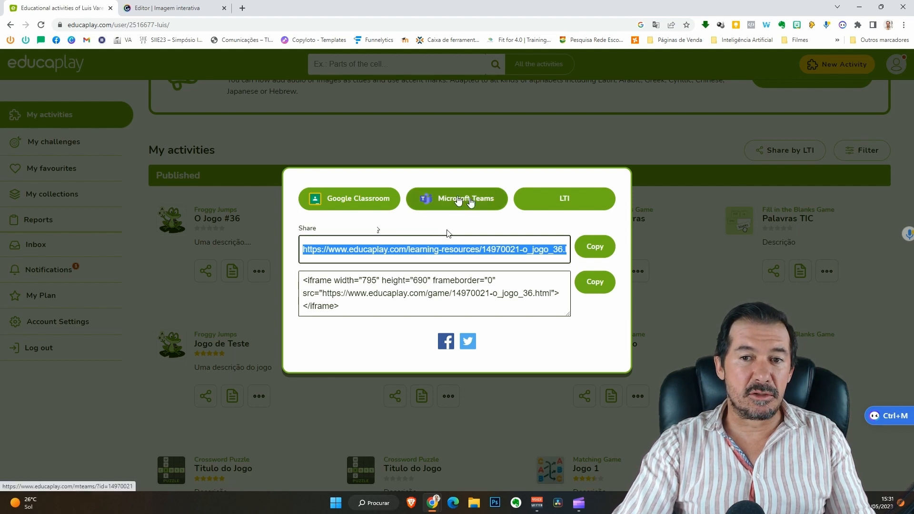
click(595, 246)
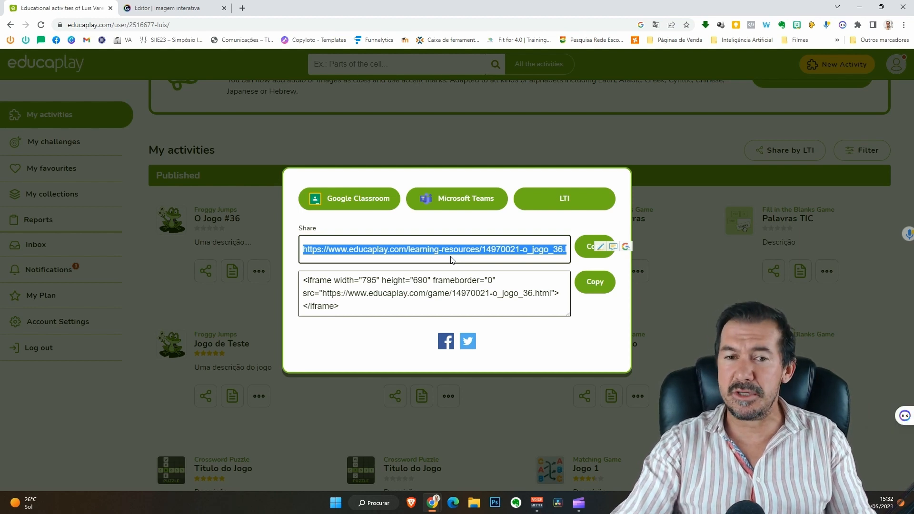
click(585, 289)
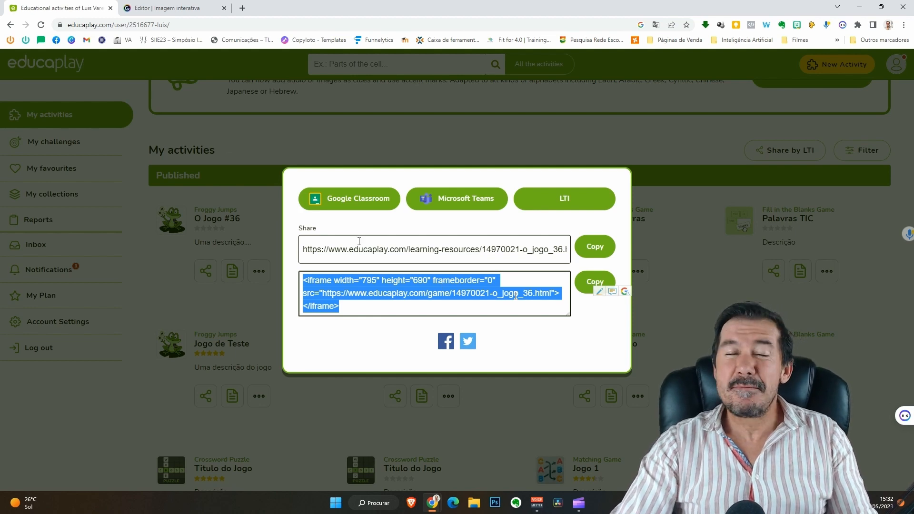
In the Genially editor, give the green button on the Kermit image a window interaction.
click(187, 6)
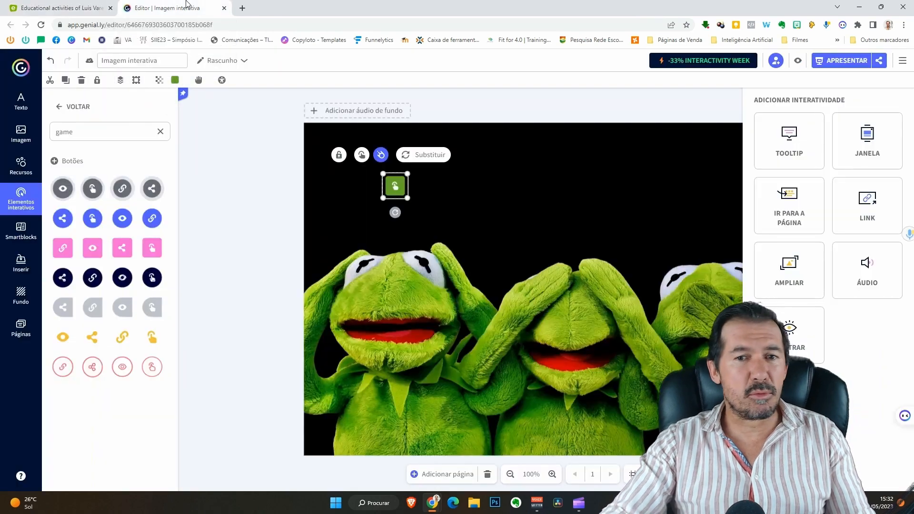
click(489, 160)
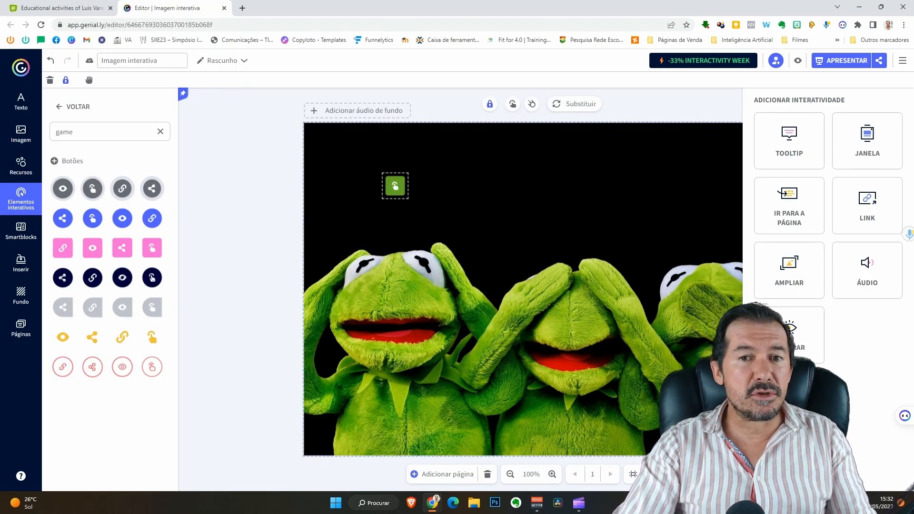
click(398, 189)
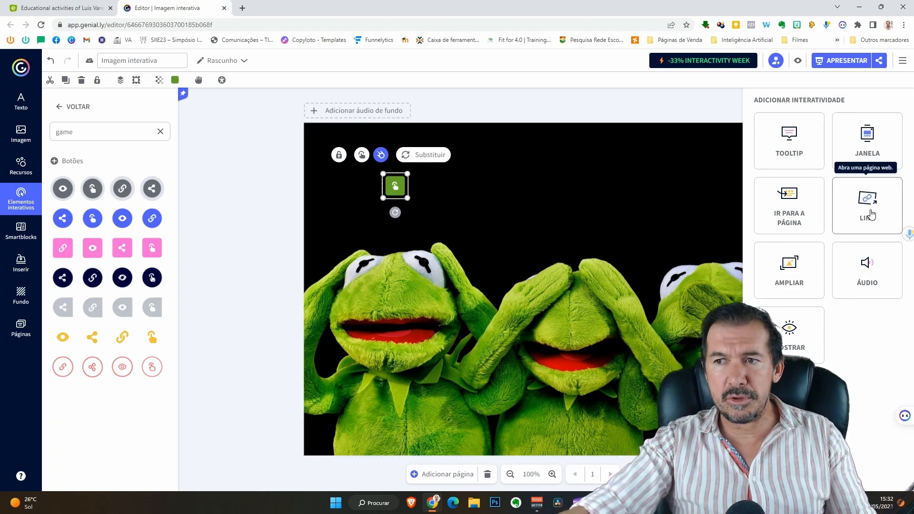
click(867, 139)
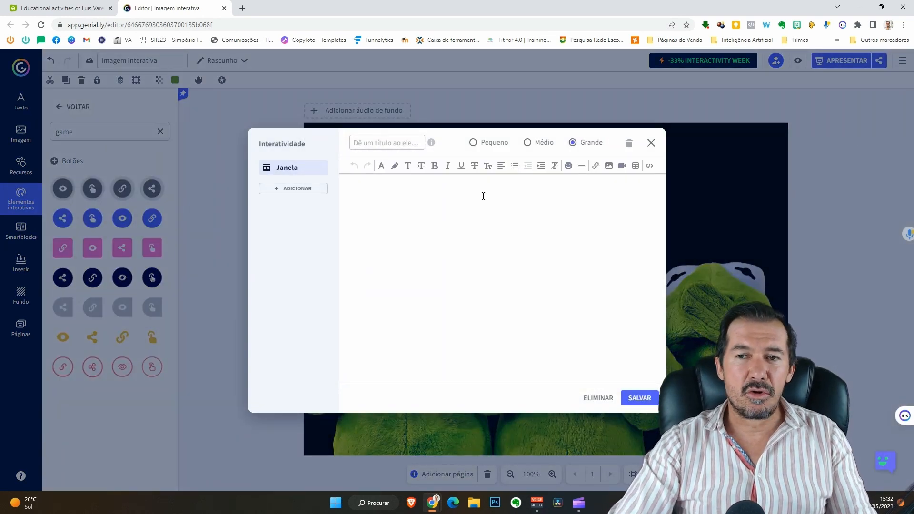
Paste the iframe embed code into the window's source view and save the interaction.
click(649, 166)
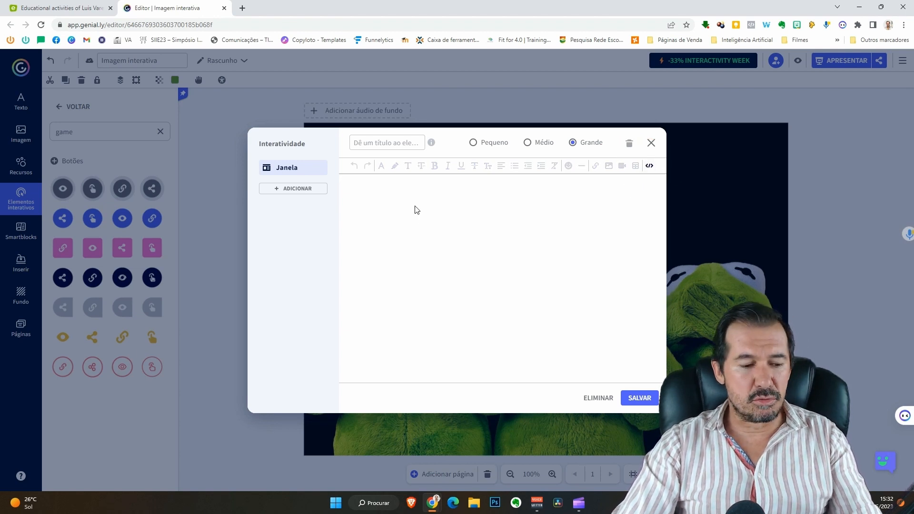
key(ctrl+v)
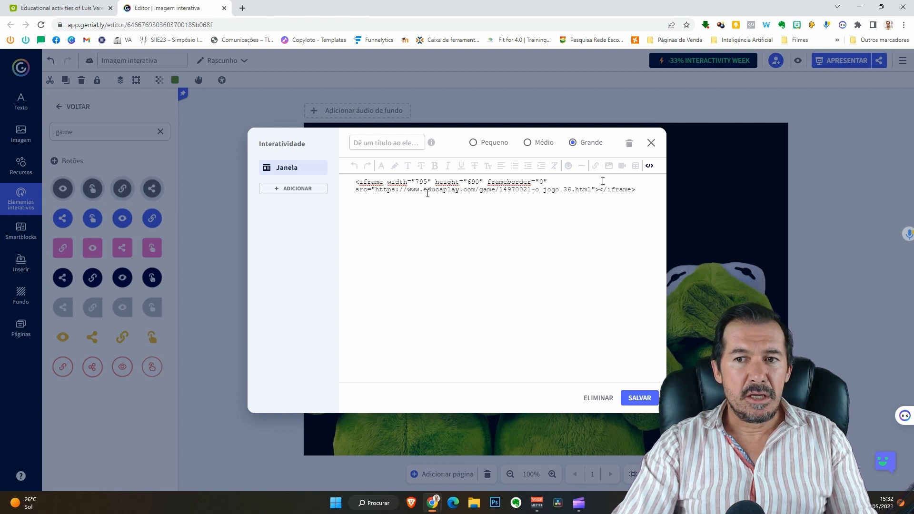
click(649, 166)
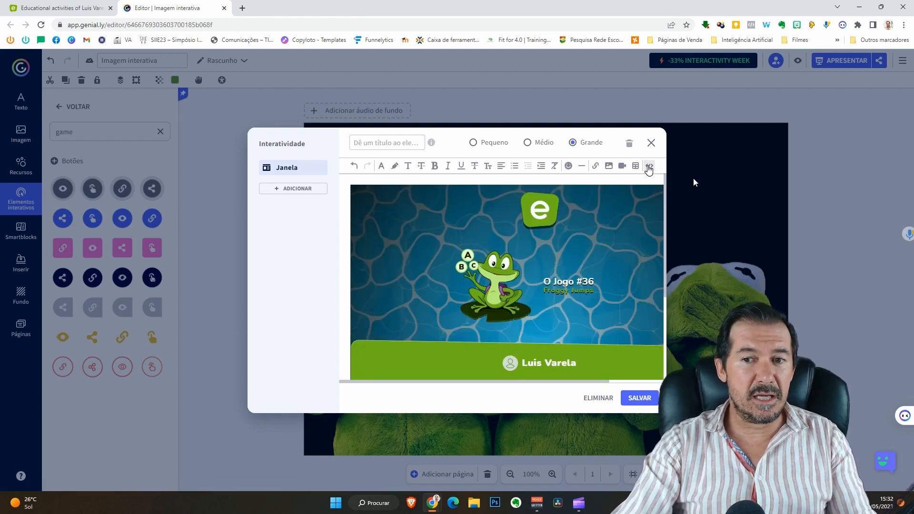
scroll(447, 259, down, 2)
scroll(447, 257, down, 1)
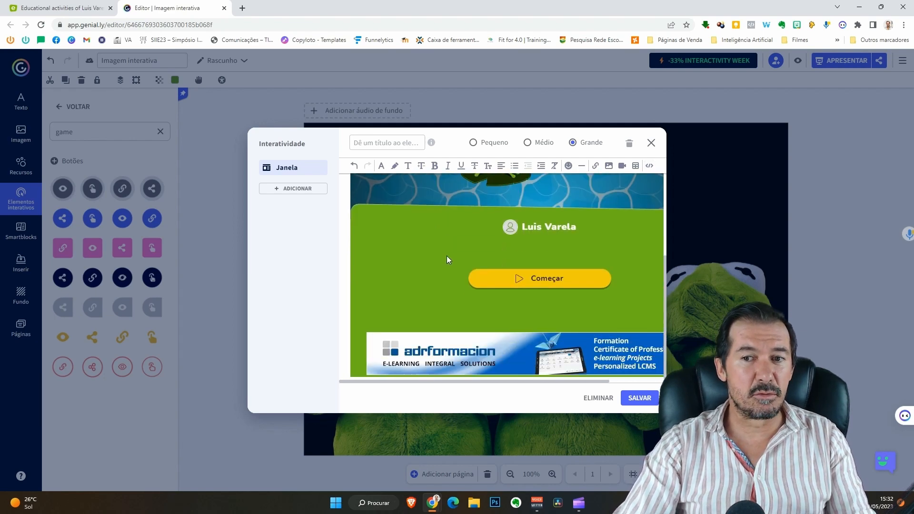
scroll(446, 257, up, 2)
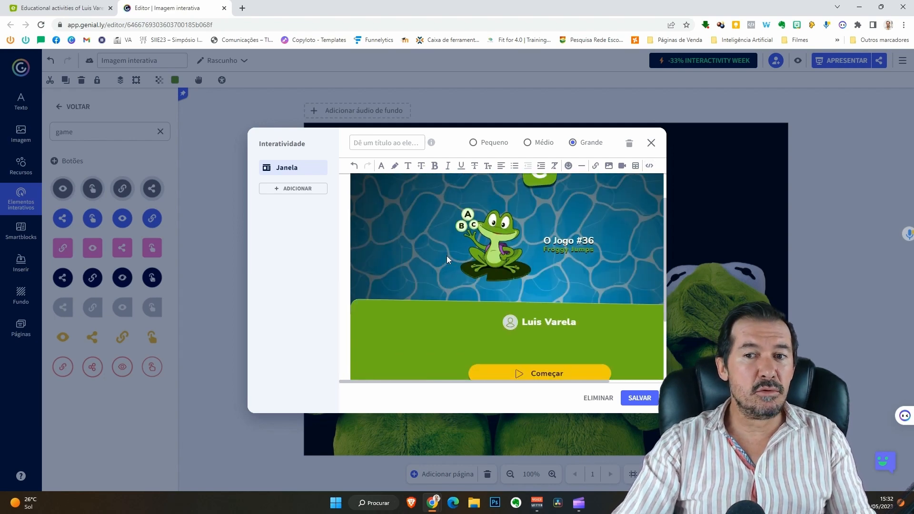
click(636, 400)
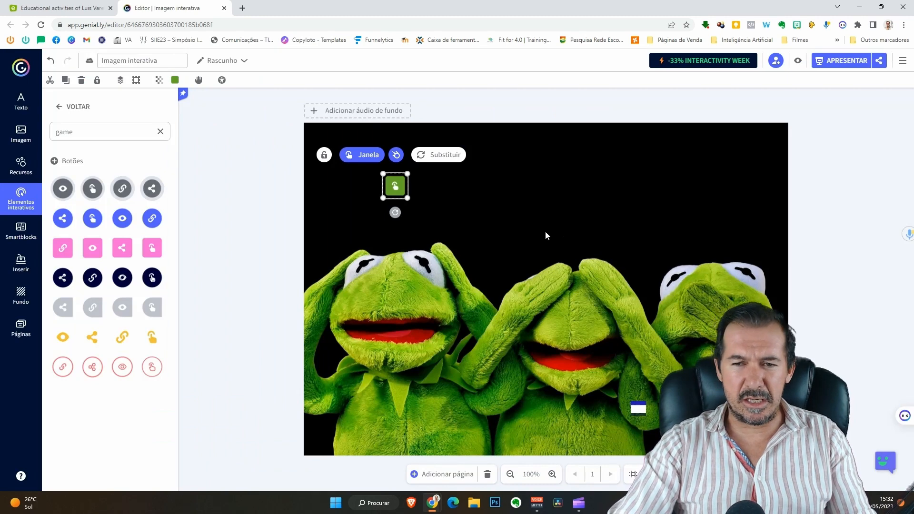
Preview the image, open the game window from the green button, then close it.
click(797, 60)
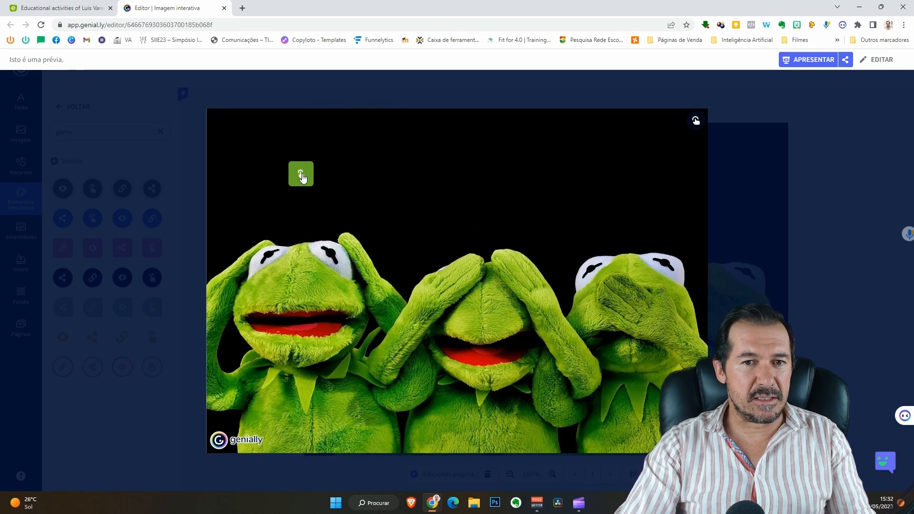
click(300, 175)
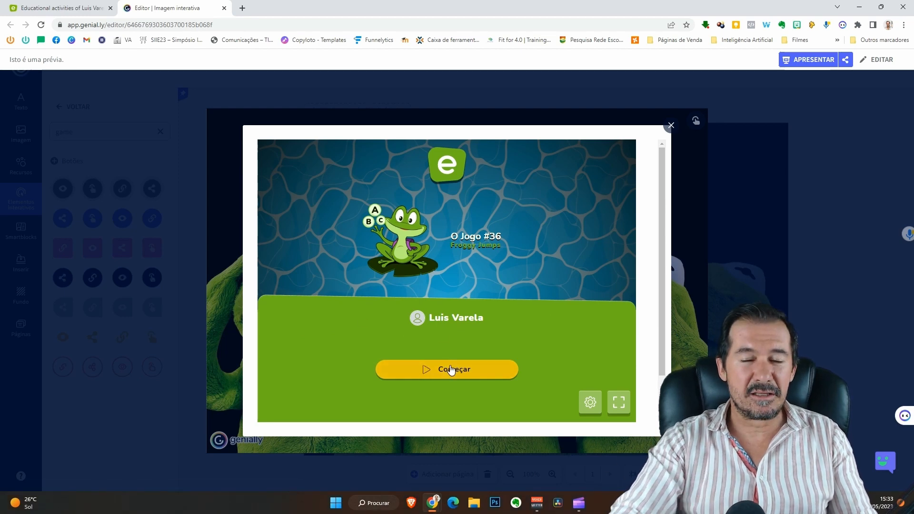
click(672, 126)
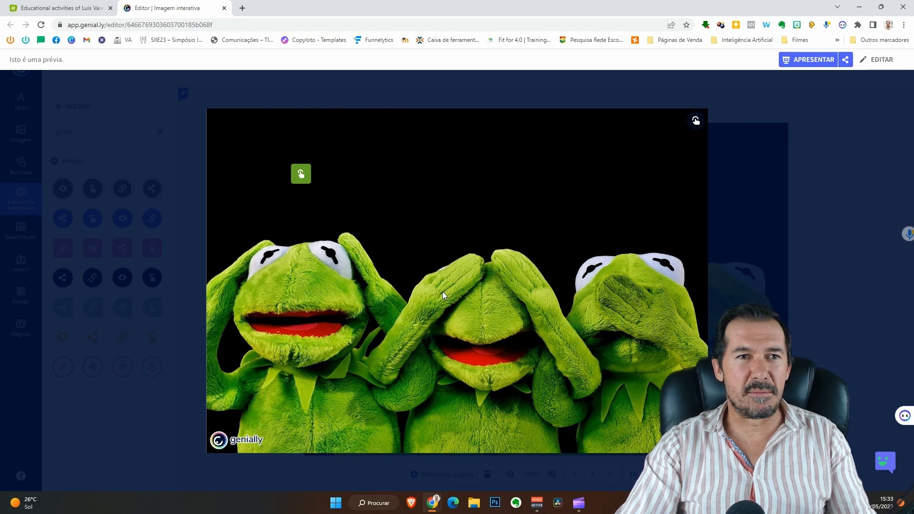